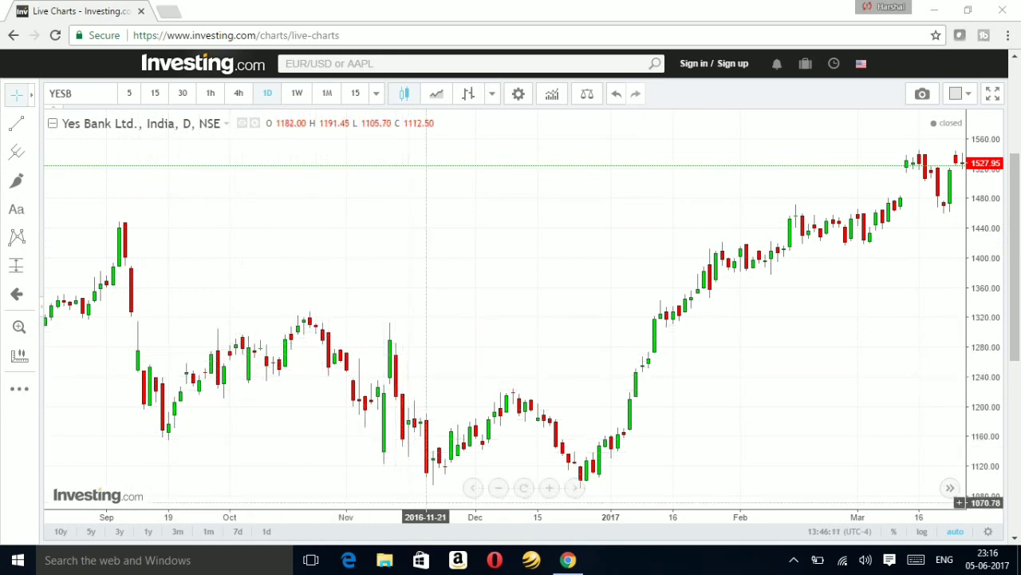
# Draw a horizontal line at about 1091, along the late-November and late-December 2016 lows of the Yes Bank daily chart
pyautogui.moveTo(443, 484); pyautogui.dragTo(422, 485)
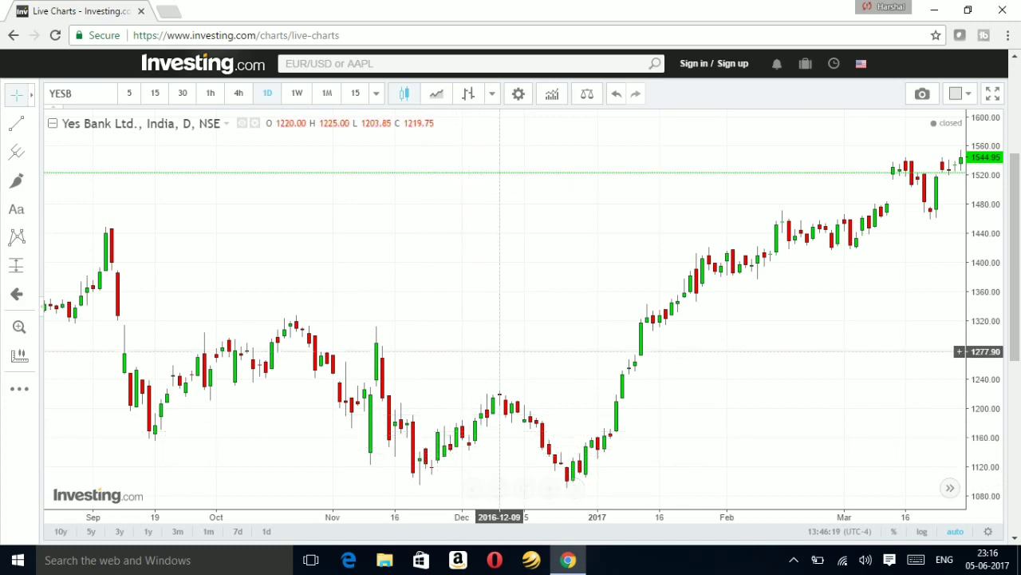
pyautogui.moveTo(499, 351); pyautogui.dragTo(483, 351)
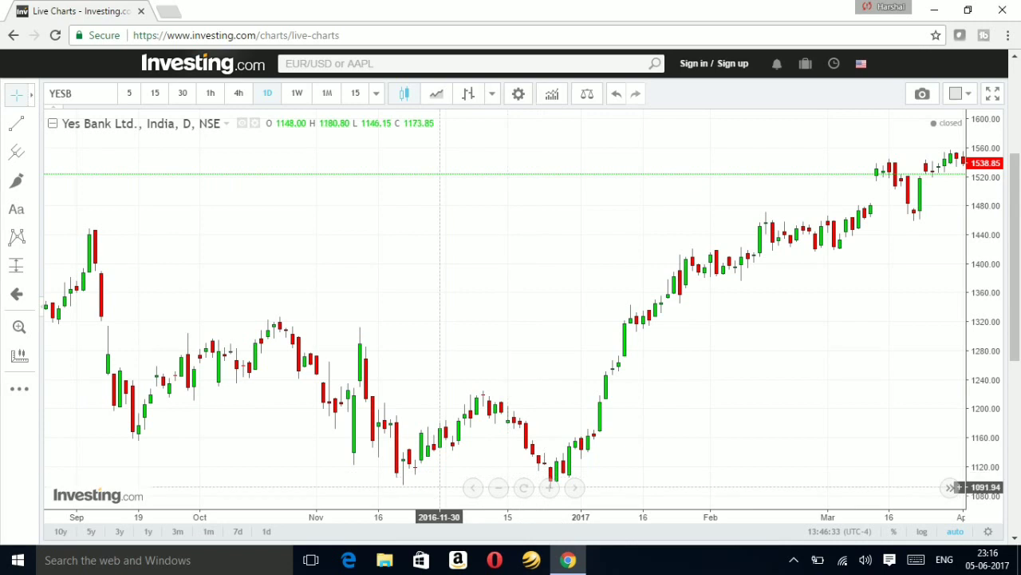
pyautogui.moveTo(527, 391); pyautogui.dragTo(442, 343)
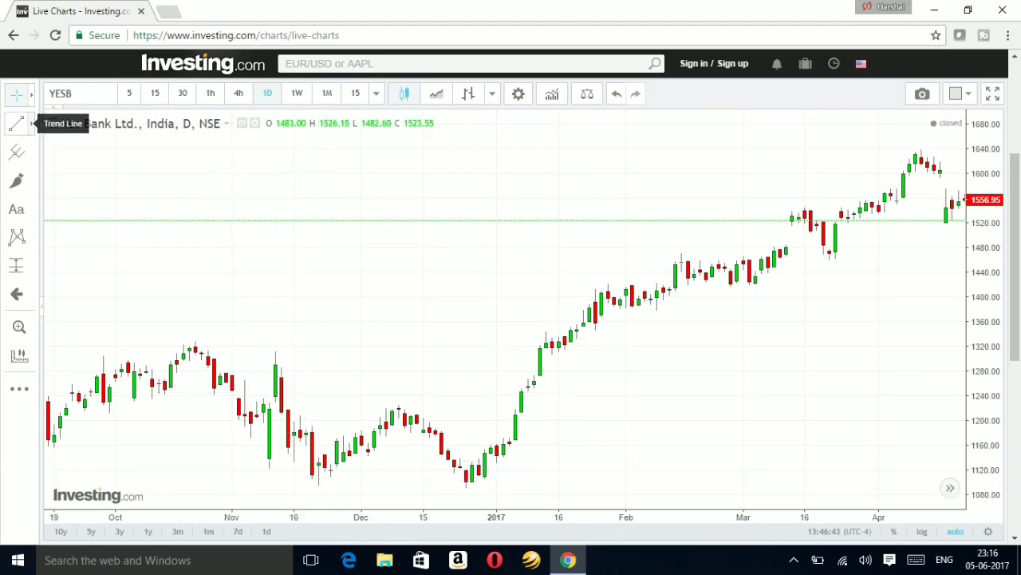
pyautogui.click(19, 124)
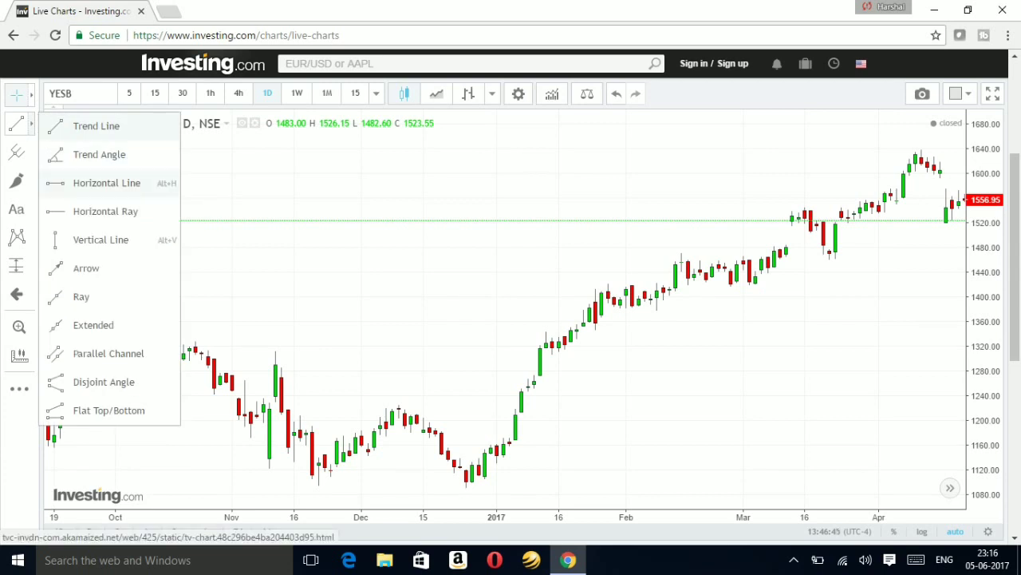
pyautogui.click(106, 183)
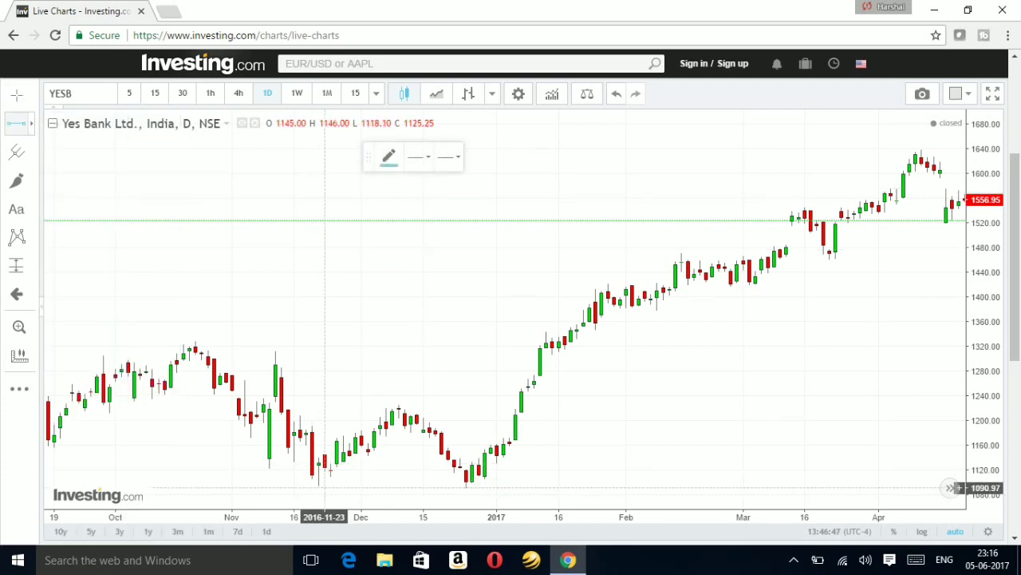
pyautogui.click(325, 487)
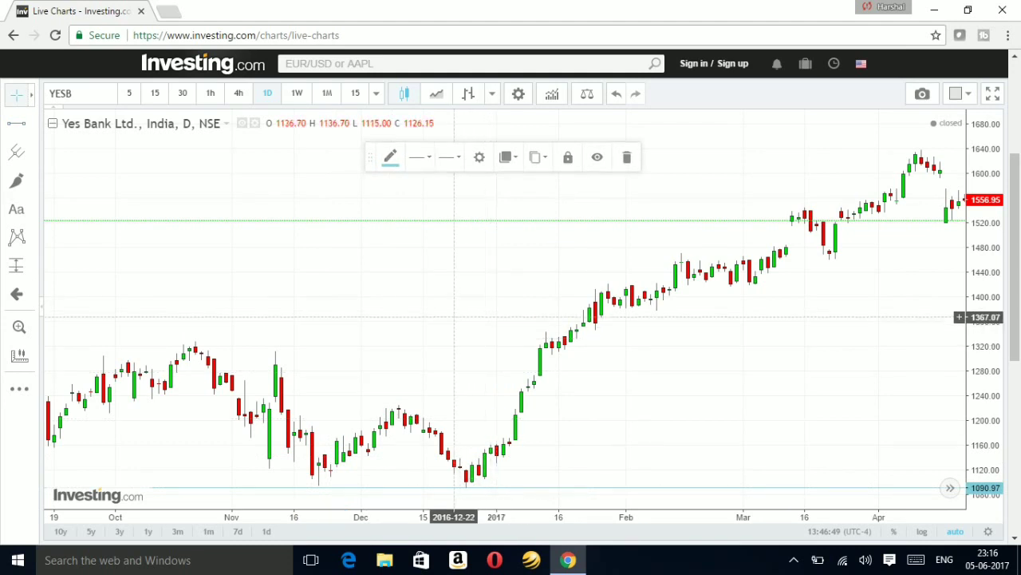
pyautogui.moveTo(455, 316); pyautogui.dragTo(443, 316)
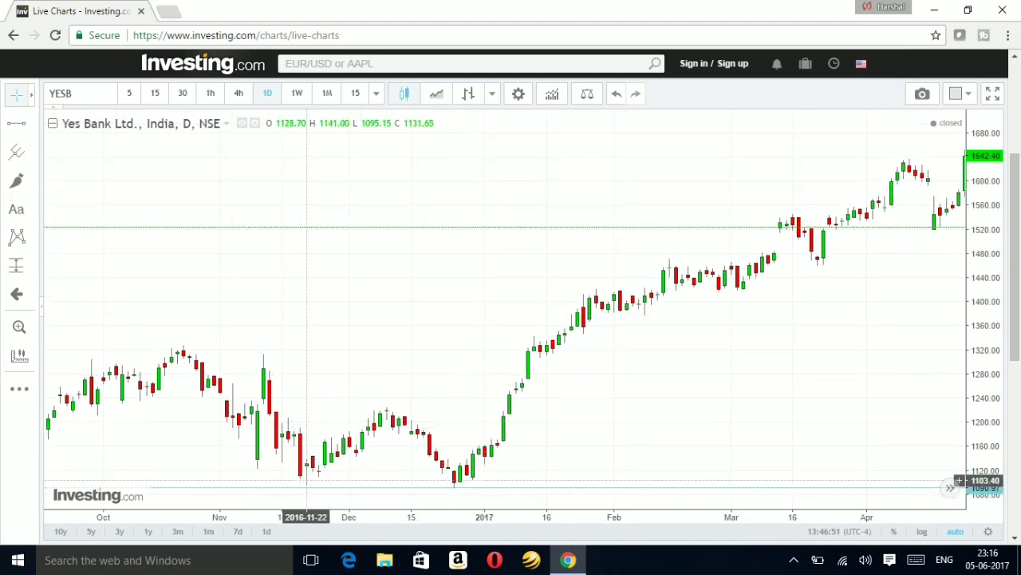
pyautogui.click(302, 486)
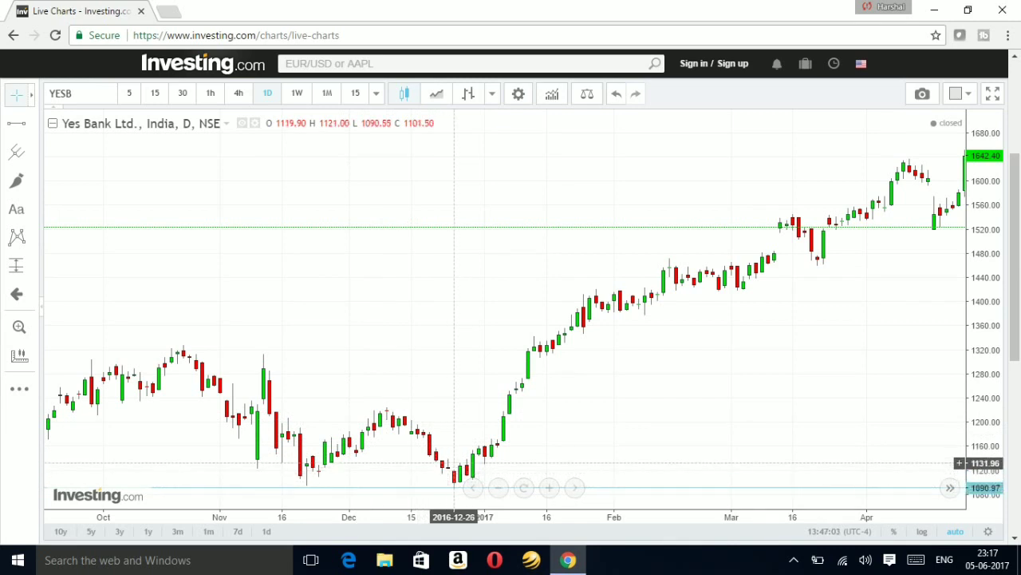
# Draw two small arrows from below the lower horizontal line, pointing at the late-November and late-December 2016 lows
pyautogui.moveTo(558, 417); pyautogui.dragTo(676, 364)
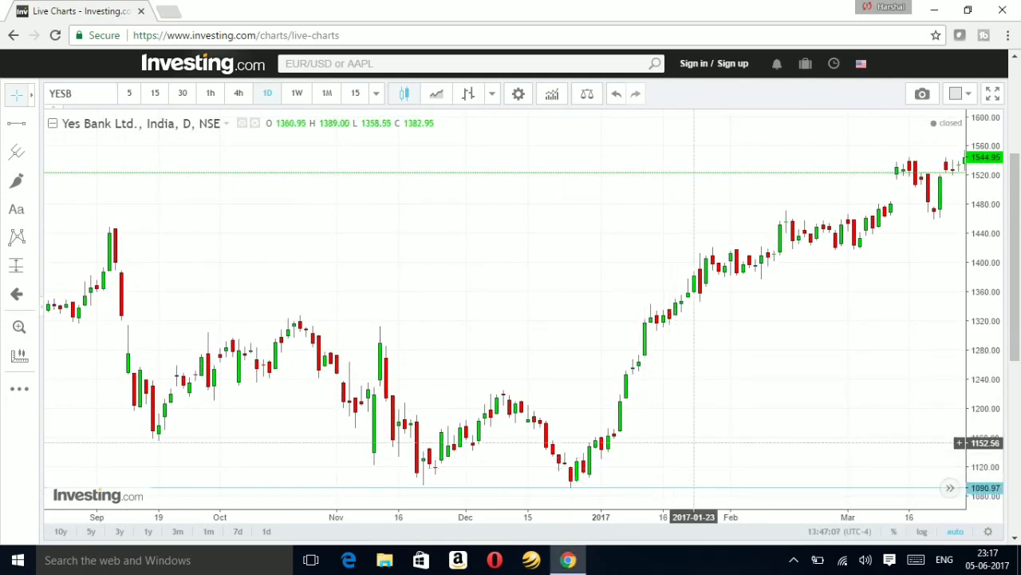
pyautogui.moveTo(707, 412); pyautogui.dragTo(683, 433)
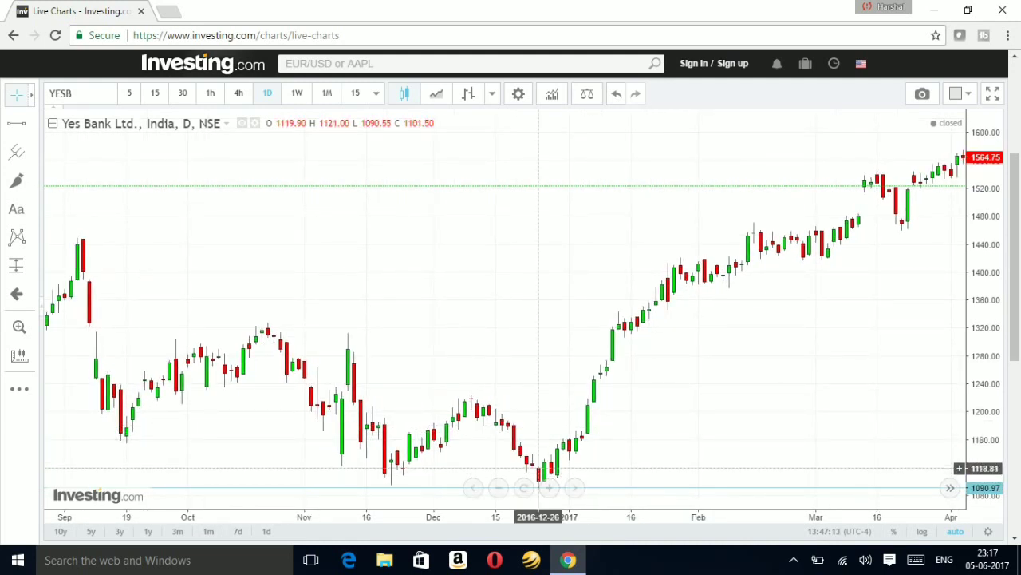
pyautogui.moveTo(643, 447); pyautogui.dragTo(570, 447)
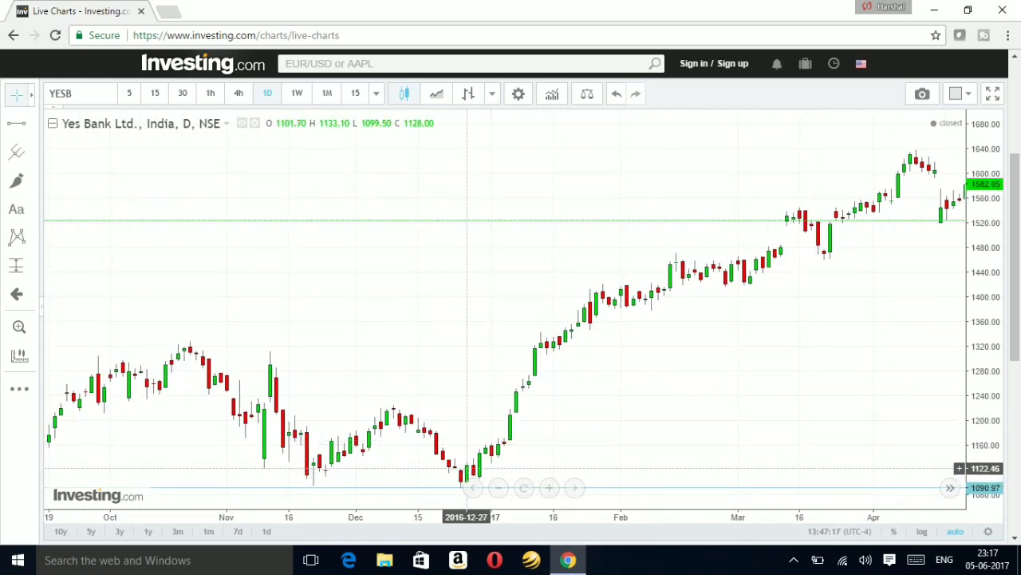
pyautogui.moveTo(661, 402); pyautogui.dragTo(626, 391)
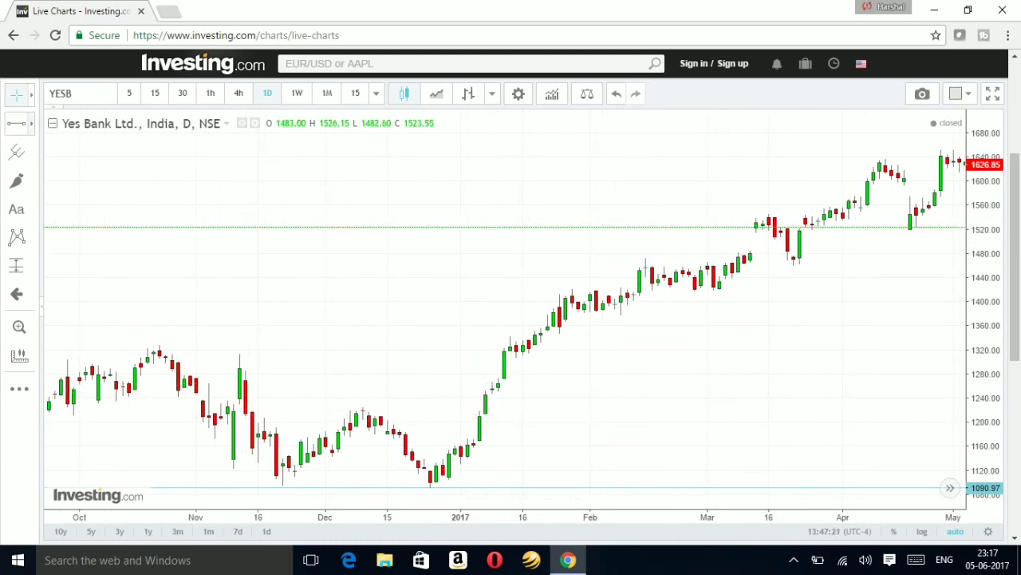
pyautogui.click(31, 123)
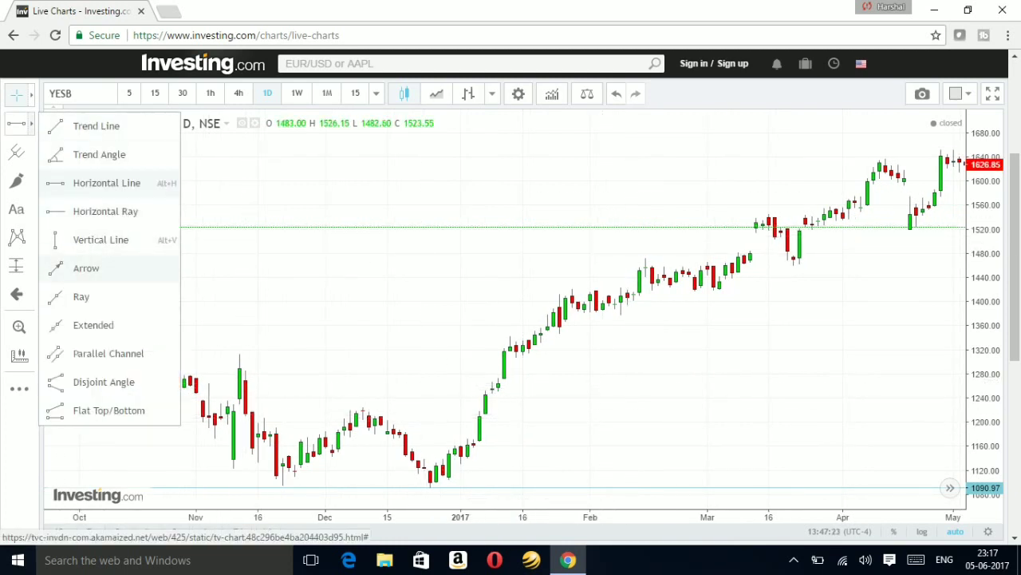
pyautogui.click(86, 268)
pyautogui.click(257, 497)
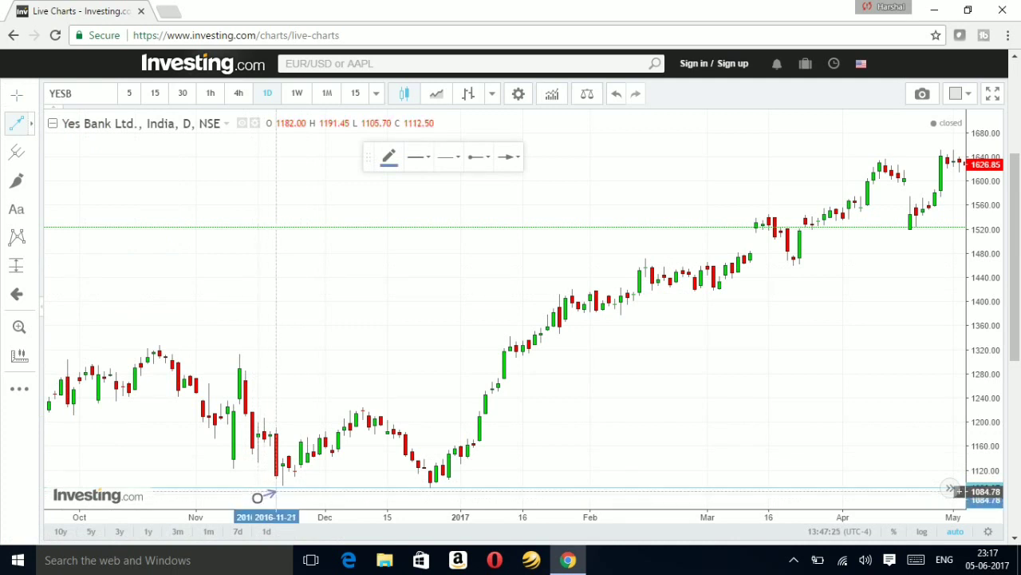
pyautogui.click(276, 491)
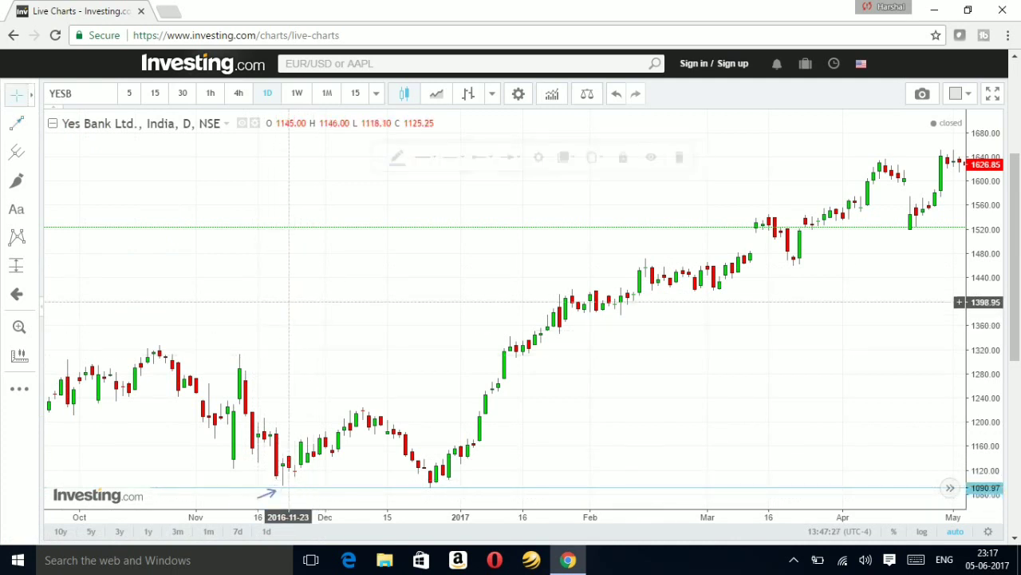
pyautogui.click(18, 123)
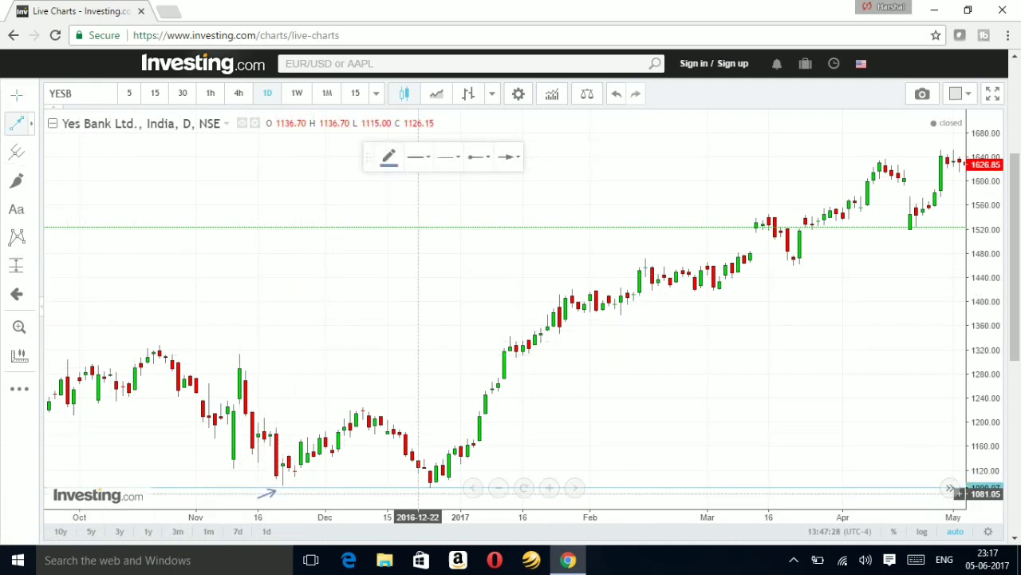
pyautogui.click(435, 490)
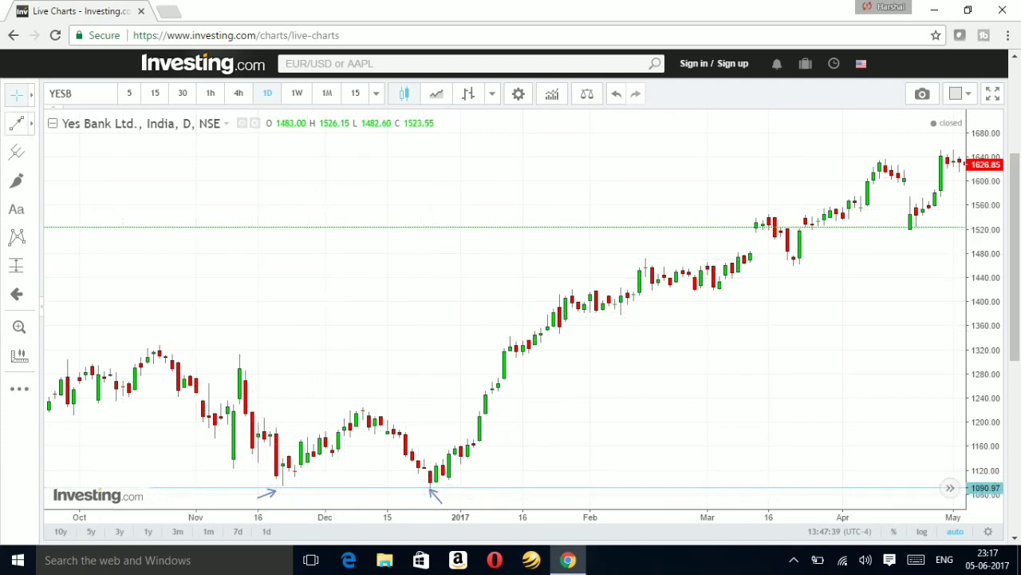
# Draw a second horizontal line at about 1225, just above the December 2016 peak between the two lows
pyautogui.click(16, 122)
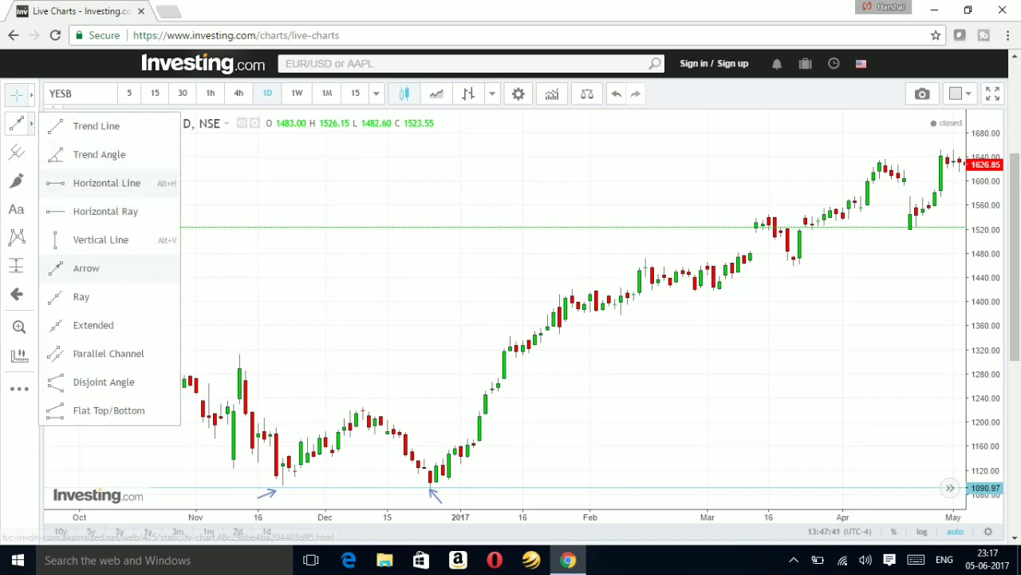
pyautogui.click(106, 183)
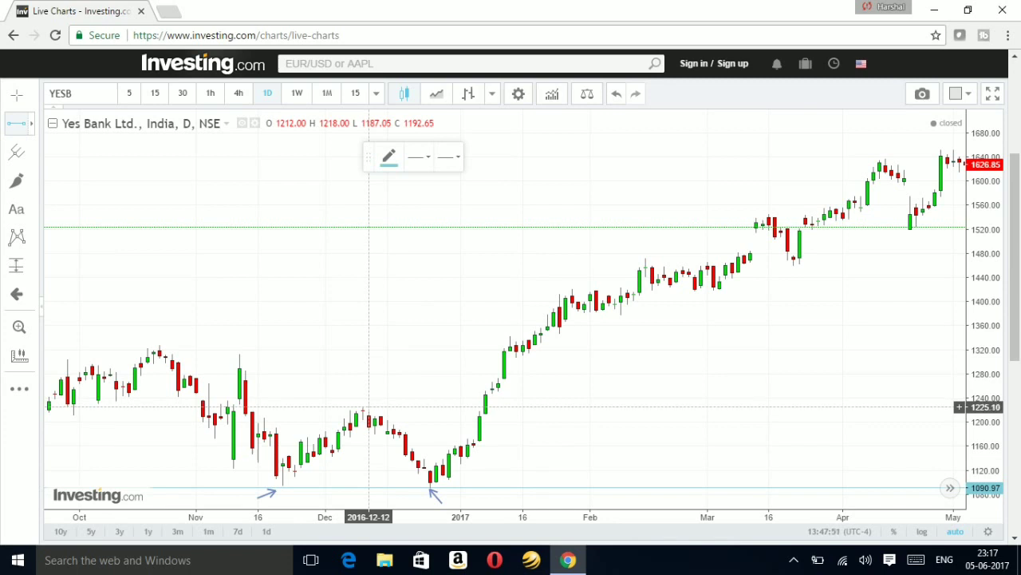
pyautogui.click(369, 407)
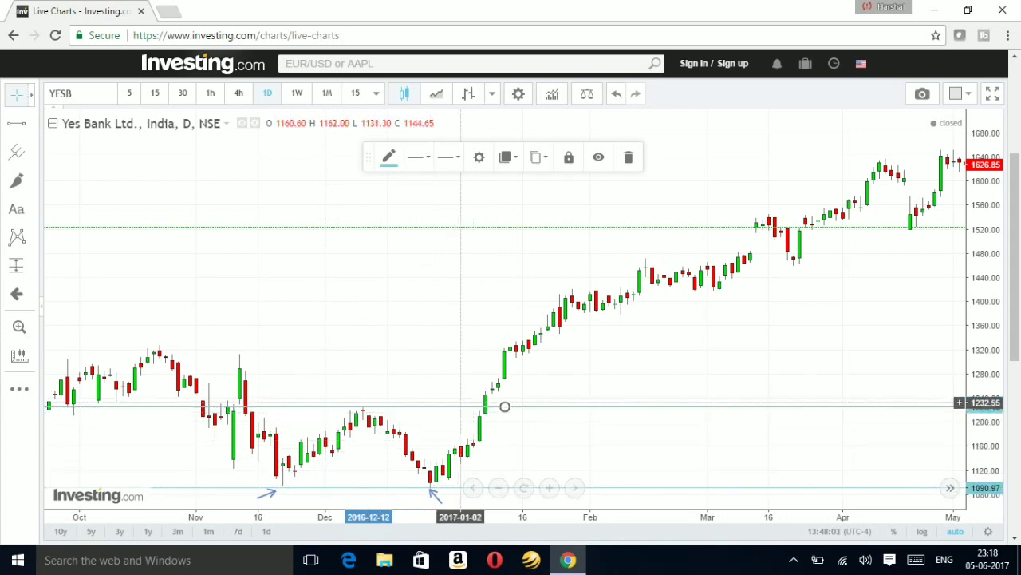
# Draw a downward arrow from about 1285 to the December 9, 2016 peak at the upper horizontal line
pyautogui.click(16, 123)
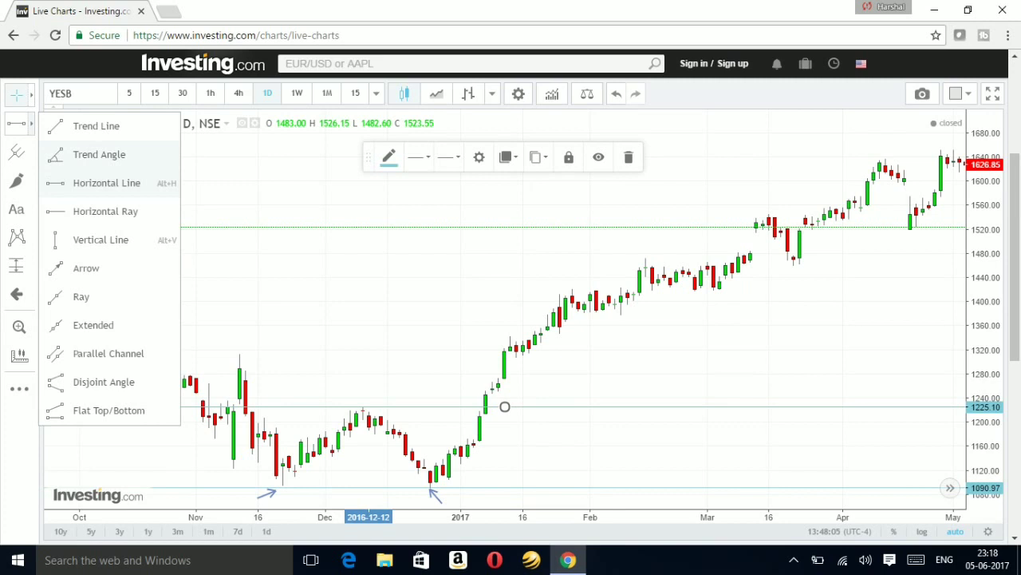
pyautogui.click(86, 268)
pyautogui.click(355, 371)
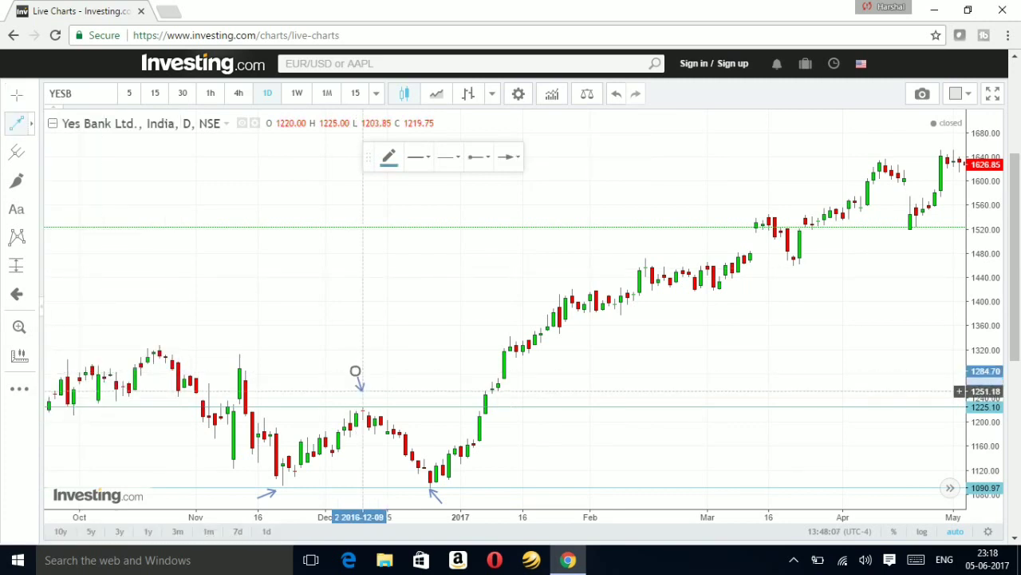
pyautogui.click(361, 402)
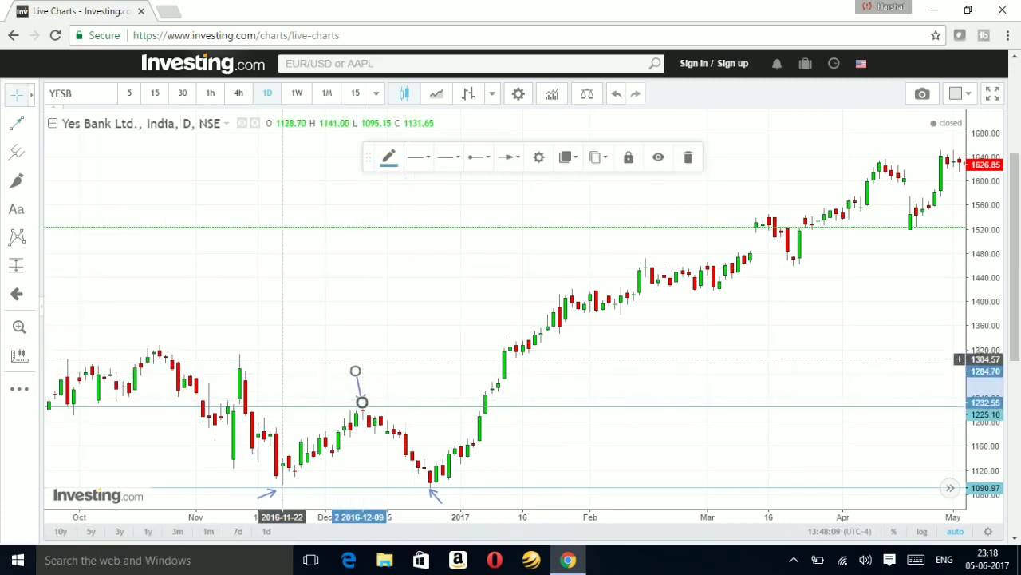
# Add the text label "Resistance" and place it just left of the arrow at the December peak
pyautogui.click(16, 209)
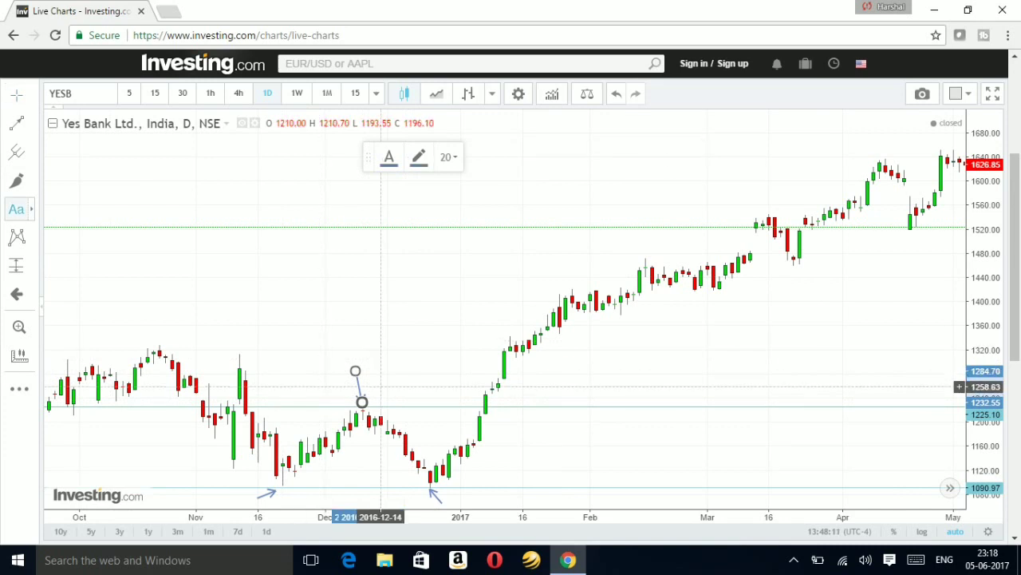
pyautogui.click(381, 386)
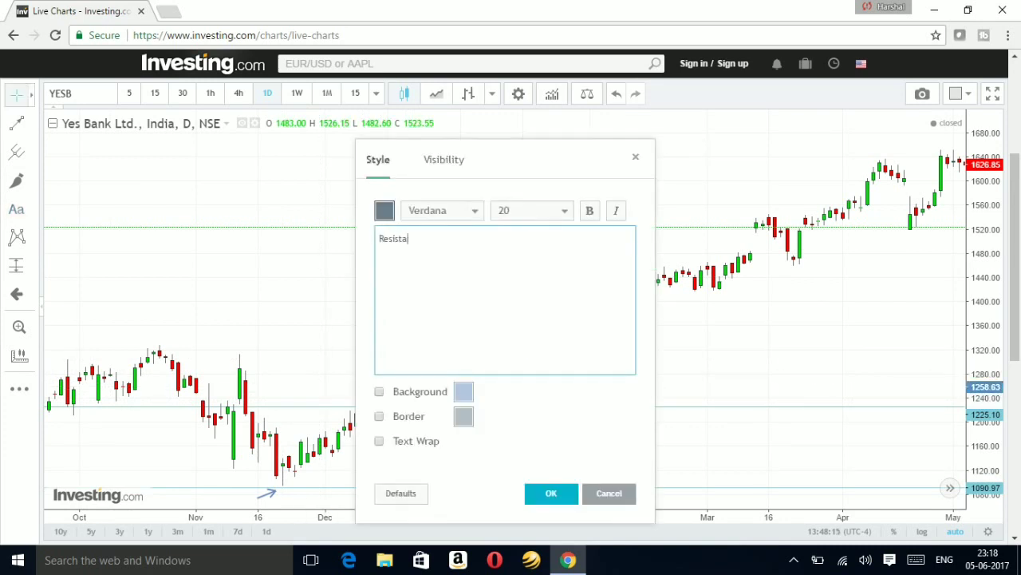
pyautogui.click(551, 491)
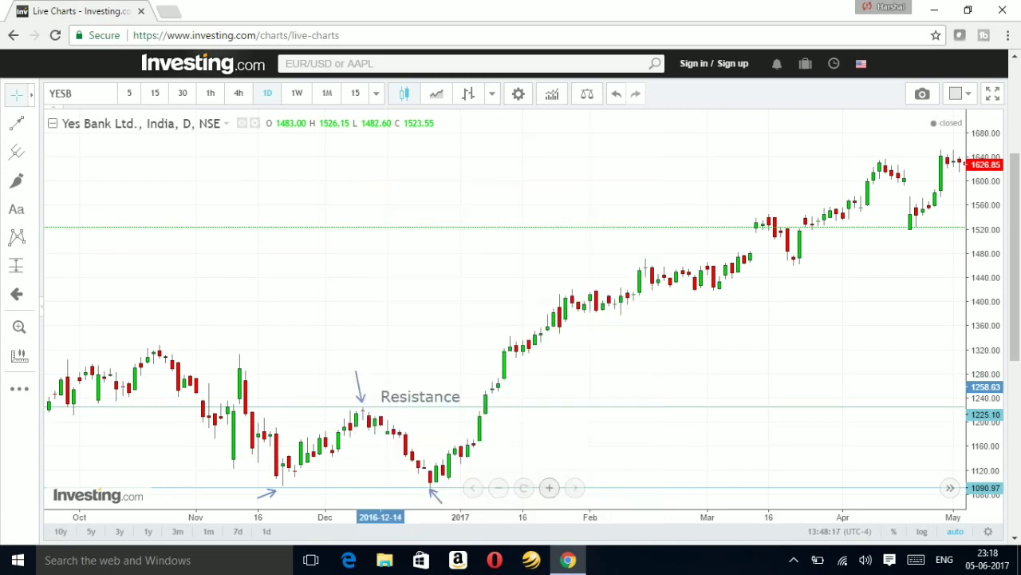
pyautogui.moveTo(399, 396); pyautogui.dragTo(295, 389)
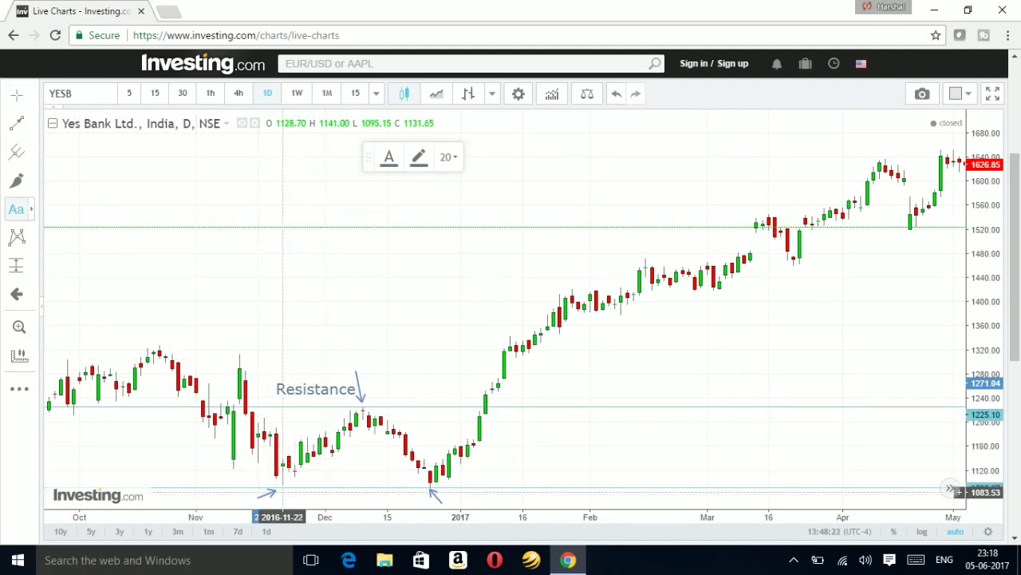
# Add a "Support" text label beside each of the two arrows at the November and December lows
pyautogui.click(282, 487)
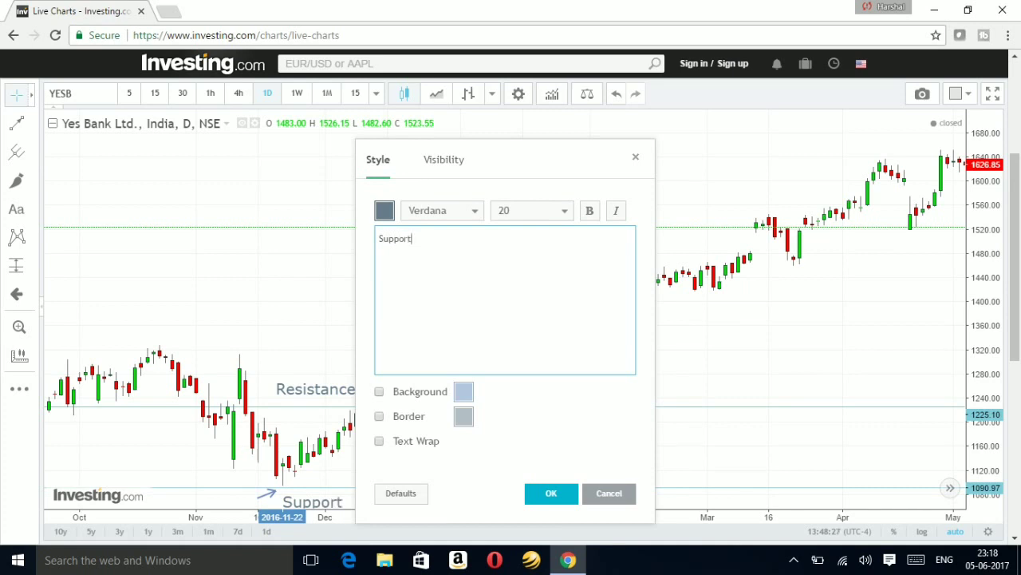
pyautogui.click(551, 492)
pyautogui.moveTo(308, 501); pyautogui.dragTo(228, 495)
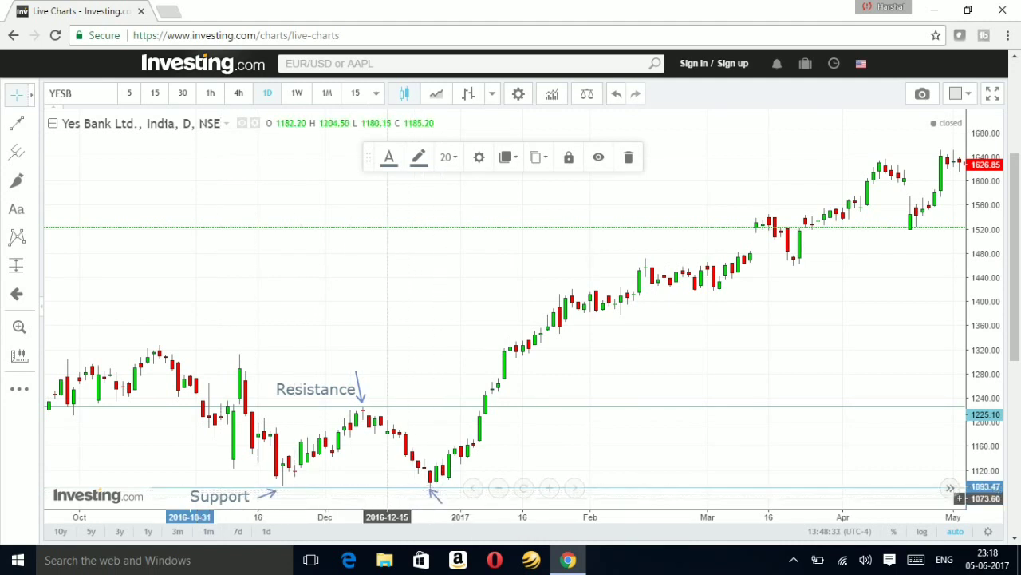
pyautogui.click(388, 498)
pyautogui.moveTo(214, 466); pyautogui.dragTo(363, 498)
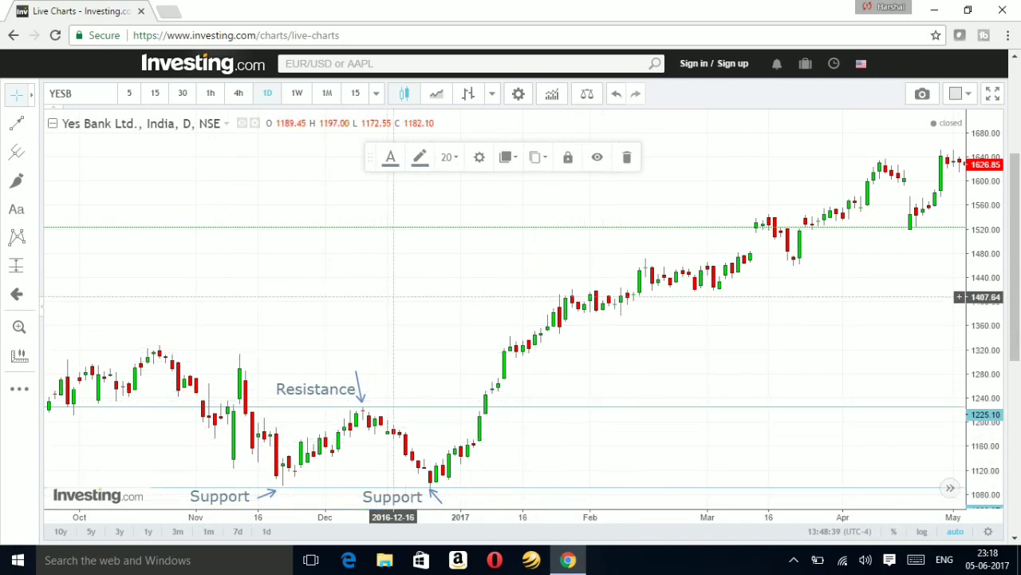
# Draw a vertical arrow from the support line up to the resistance line, at about February 6, 2017
pyautogui.moveTo(392, 294); pyautogui.dragTo(404, 285)
pyautogui.click(31, 124)
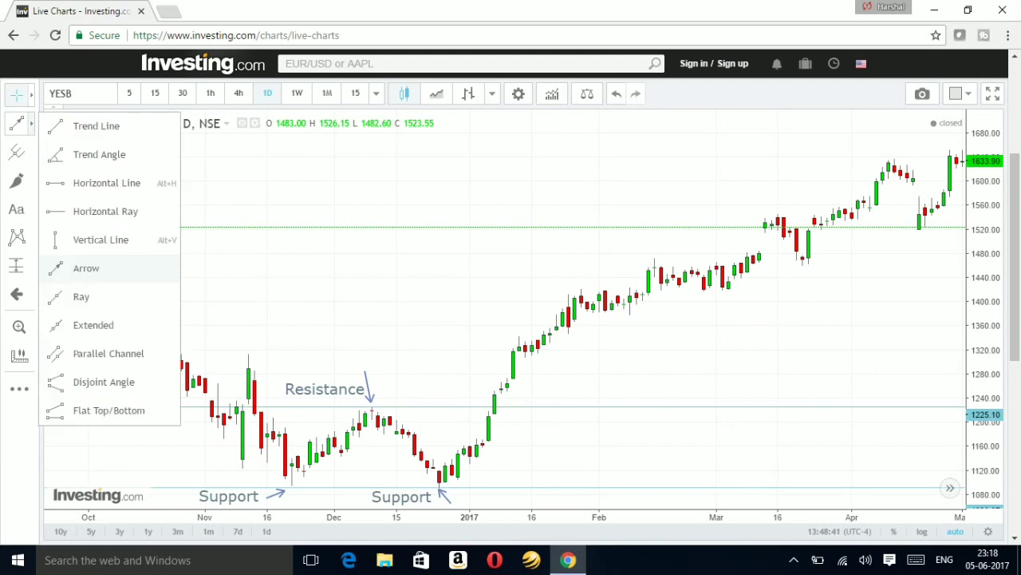
pyautogui.click(84, 268)
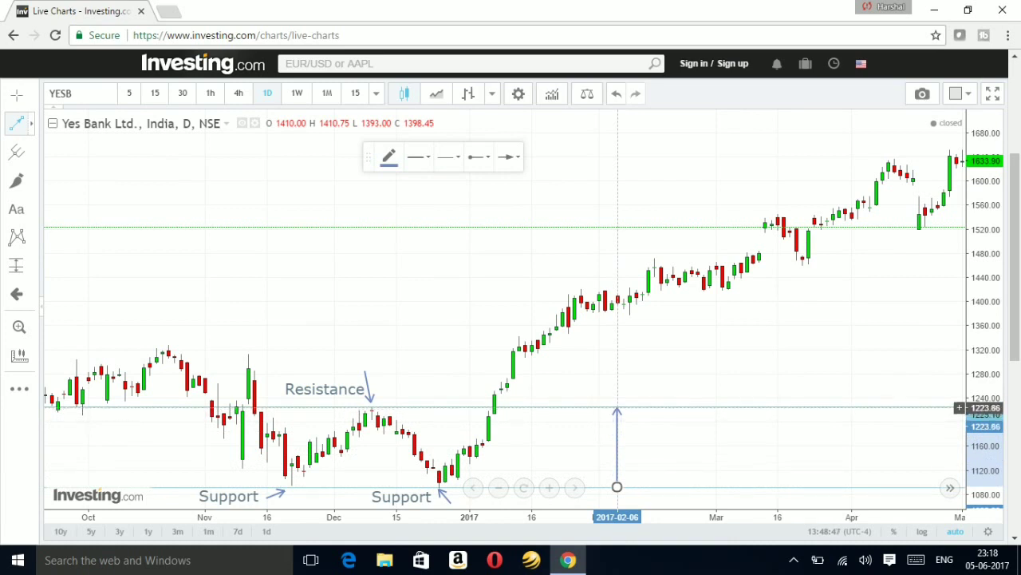
pyautogui.click(617, 409)
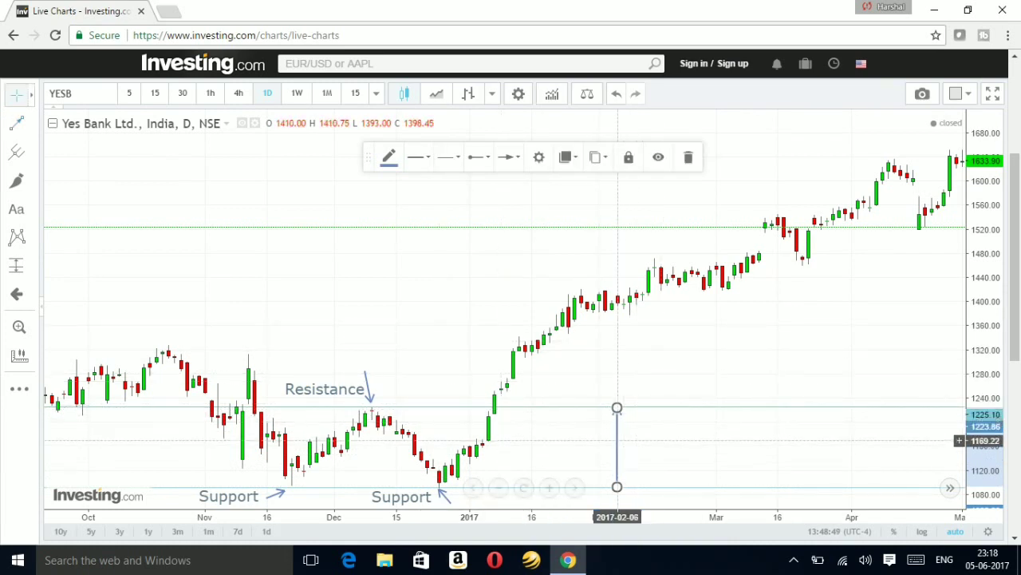
# Copy the vertical arrow and place the duplicate at about January 31, 2017, rising from the resistance line to about 1360
pyautogui.rightClick(617, 439)
pyautogui.click(692, 486)
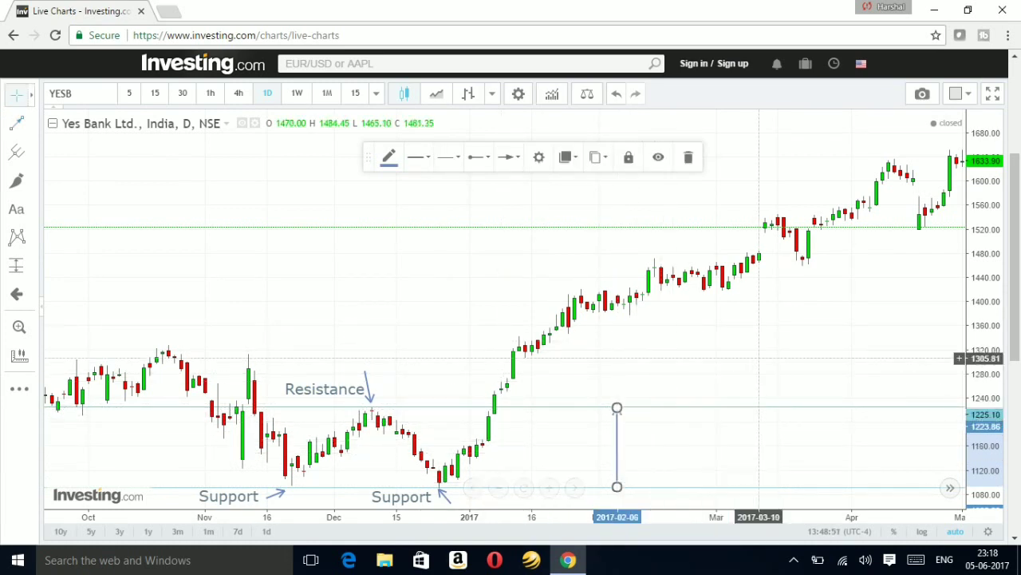
pyautogui.click(759, 351)
pyautogui.hotkey('ctrl', 'v')
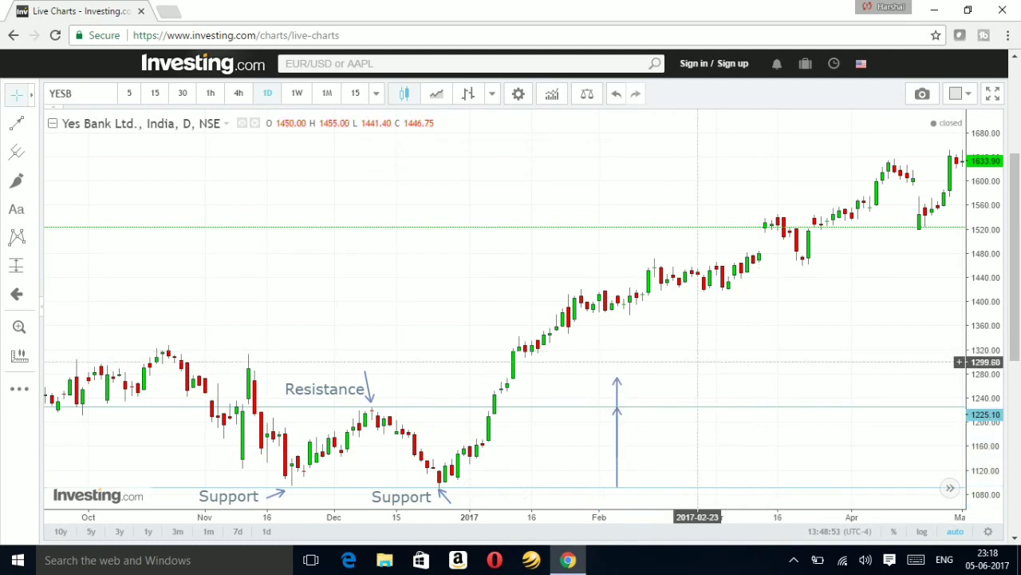
pyautogui.moveTo(615, 401); pyautogui.dragTo(604, 348)
pyautogui.click(628, 401)
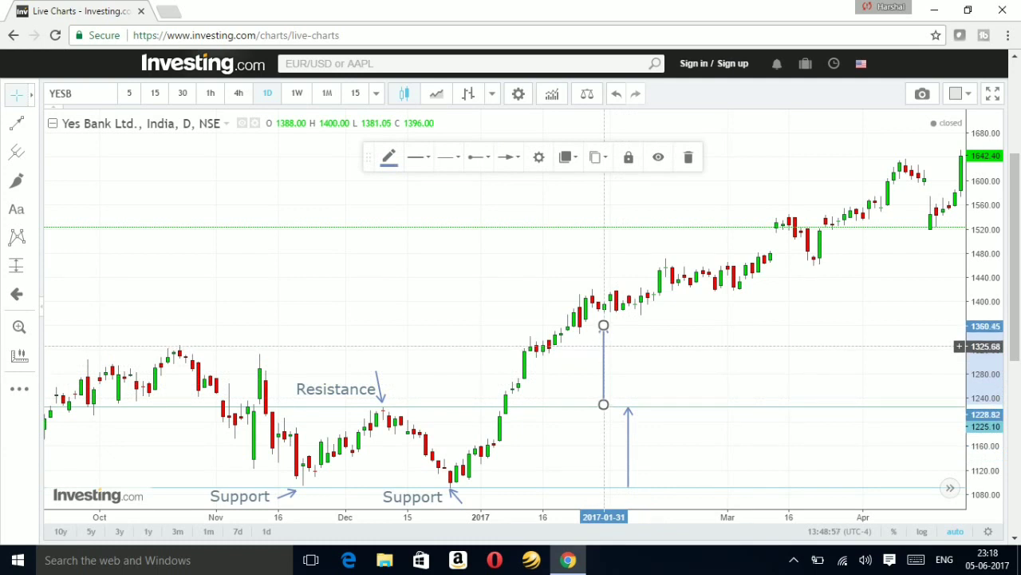
pyautogui.click(604, 382)
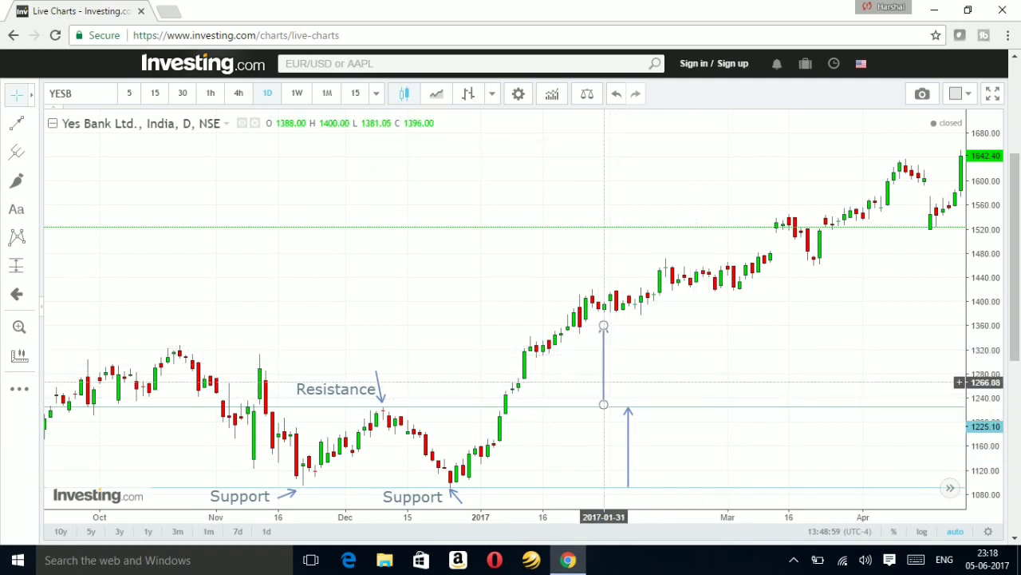
pyautogui.click(604, 383)
pyautogui.click(770, 410)
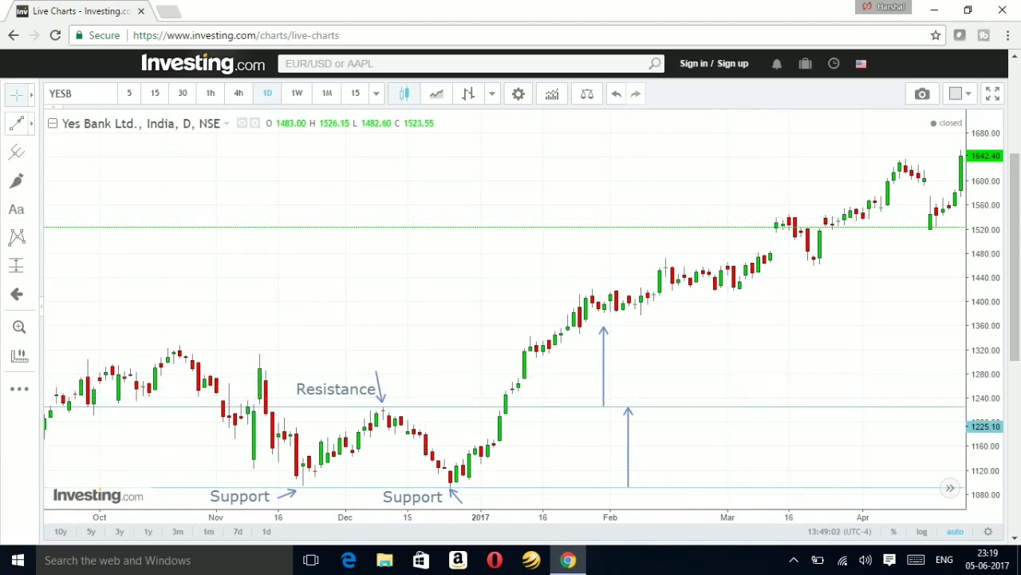
pyautogui.click(31, 124)
pyautogui.click(86, 268)
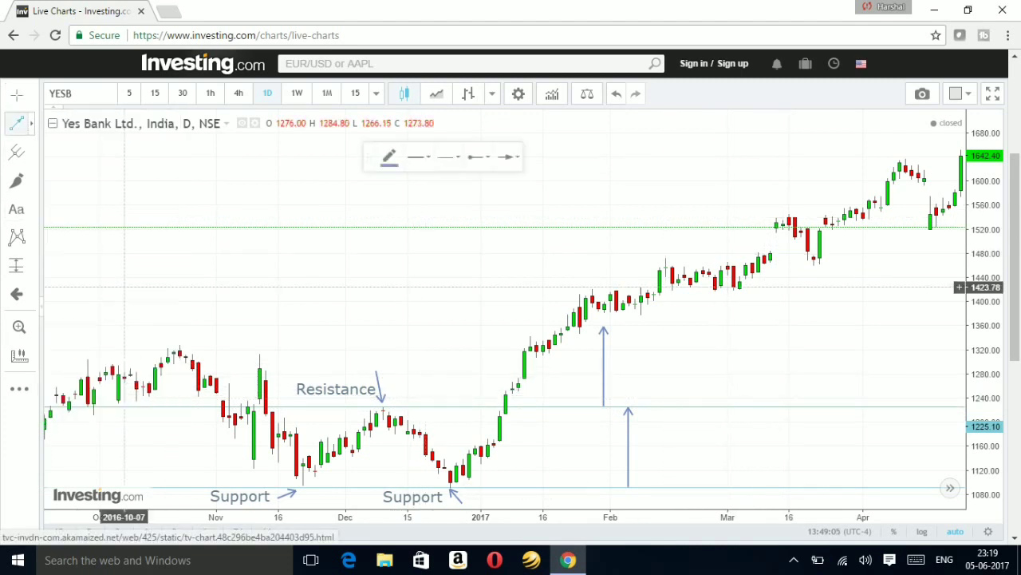
pyautogui.click(775, 458)
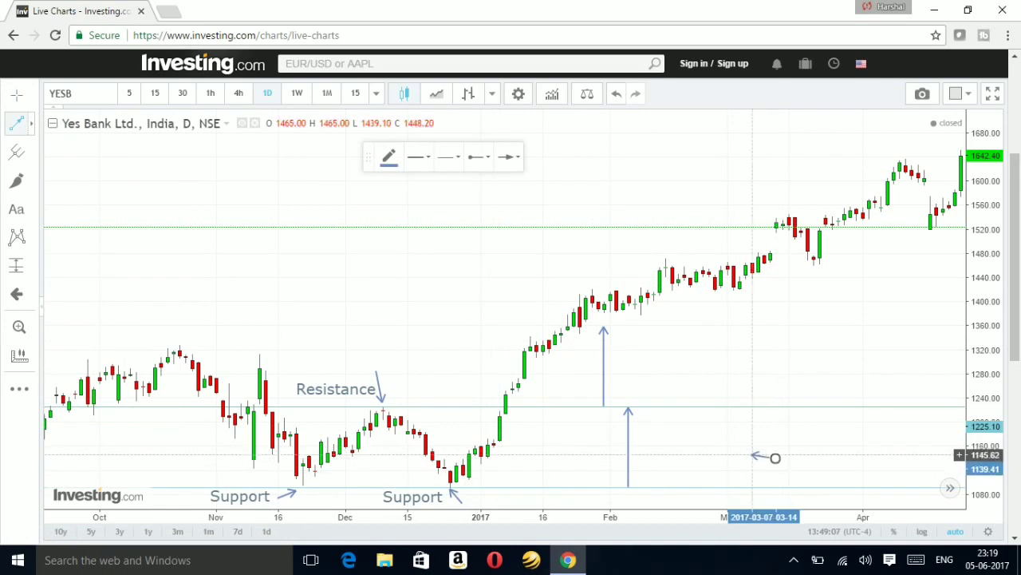
pyautogui.click(720, 449)
pyautogui.rightClick(720, 448)
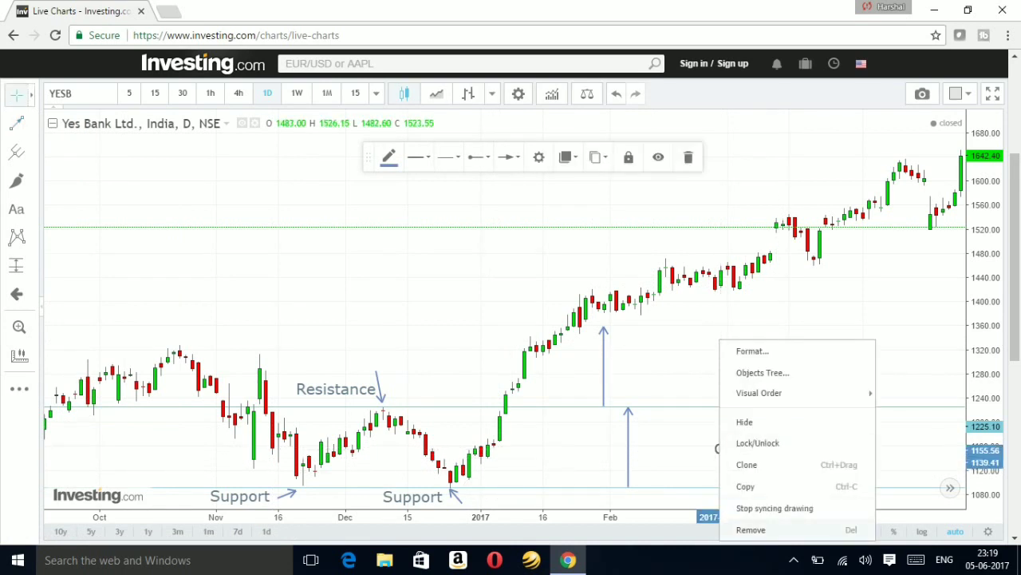
pyautogui.click(753, 530)
# Draw a diagonal arrow from about 1147 on January 10, 2017 down to just above the support line at about January 2
pyautogui.moveTo(738, 443); pyautogui.dragTo(663, 440)
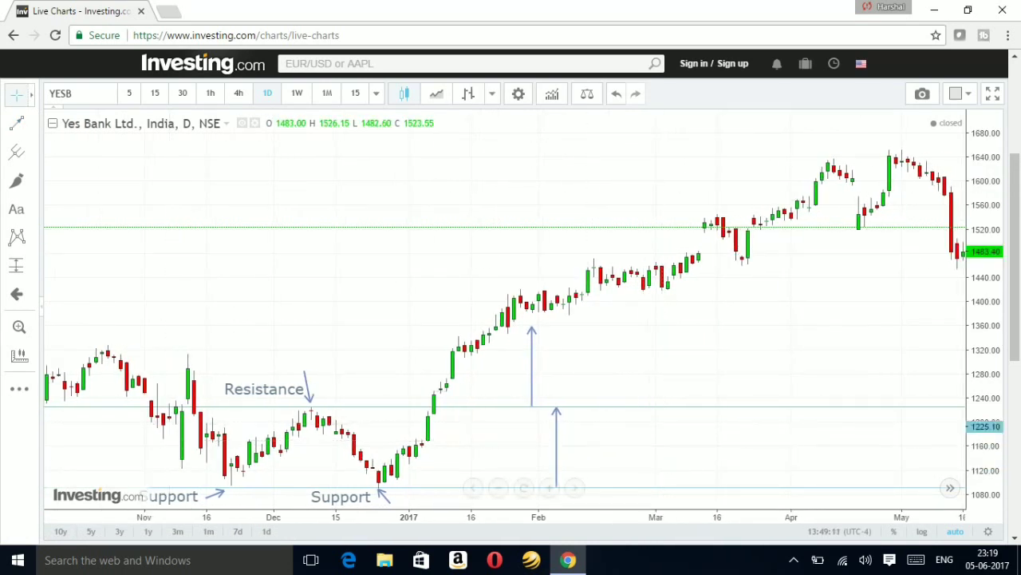
pyautogui.click(16, 122)
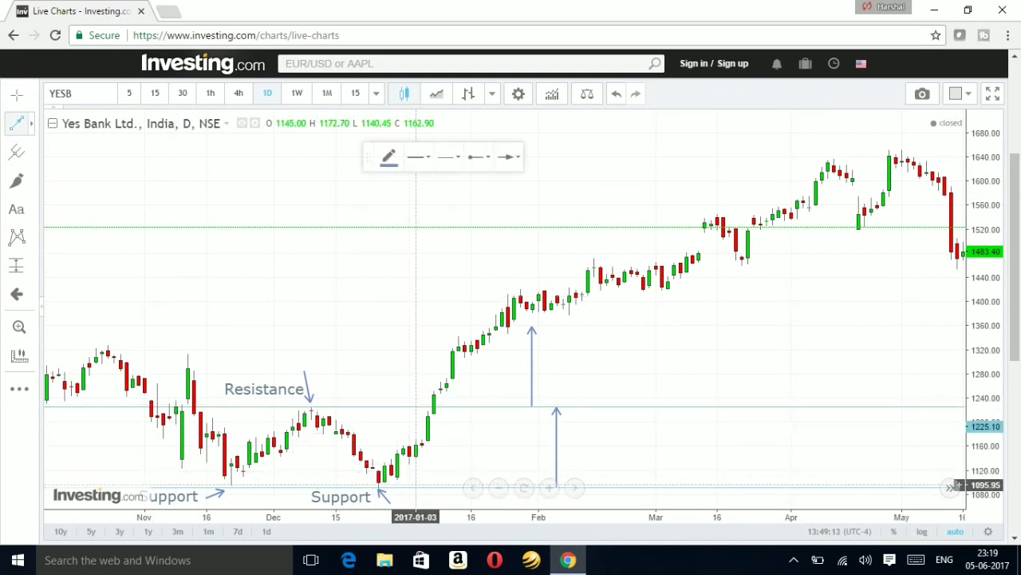
pyautogui.click(408, 486)
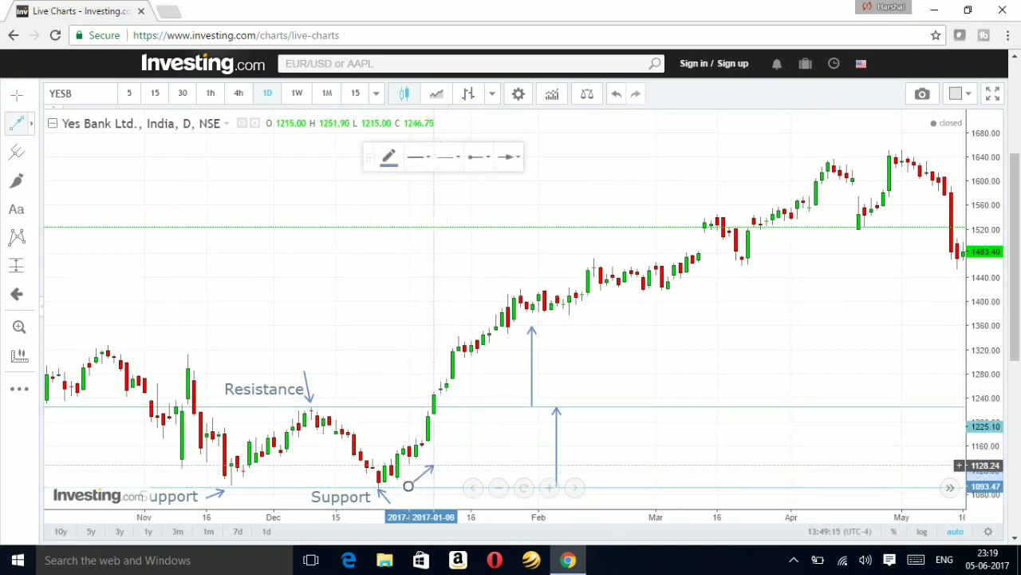
pyautogui.click(427, 468)
pyautogui.moveTo(408, 486)
pyautogui.mouseDown()
pyautogui.moveTo(433, 455)
pyautogui.moveTo(451, 456)
pyautogui.moveTo(410, 483)
pyautogui.mouseUp()
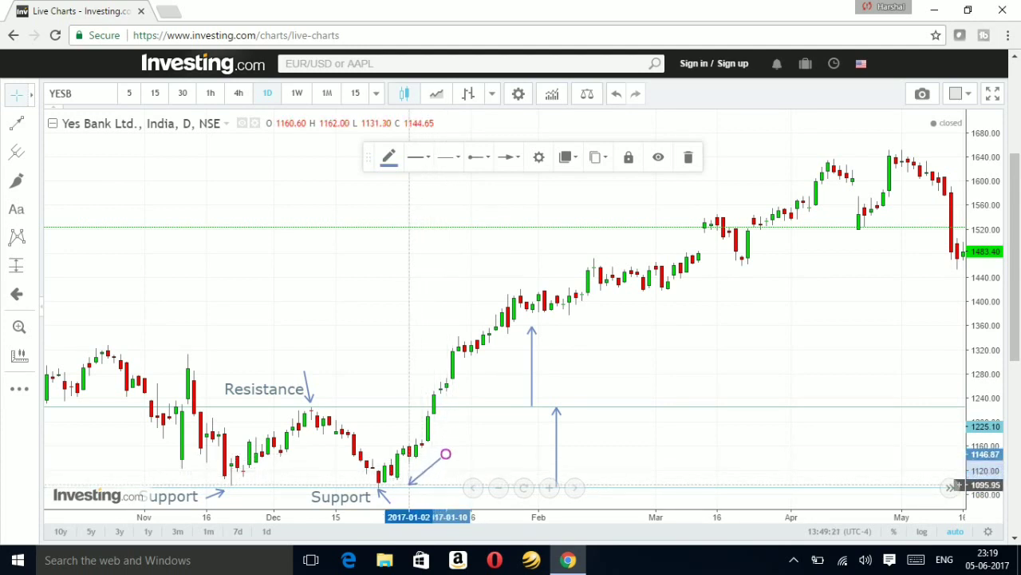
pyautogui.click(336, 354)
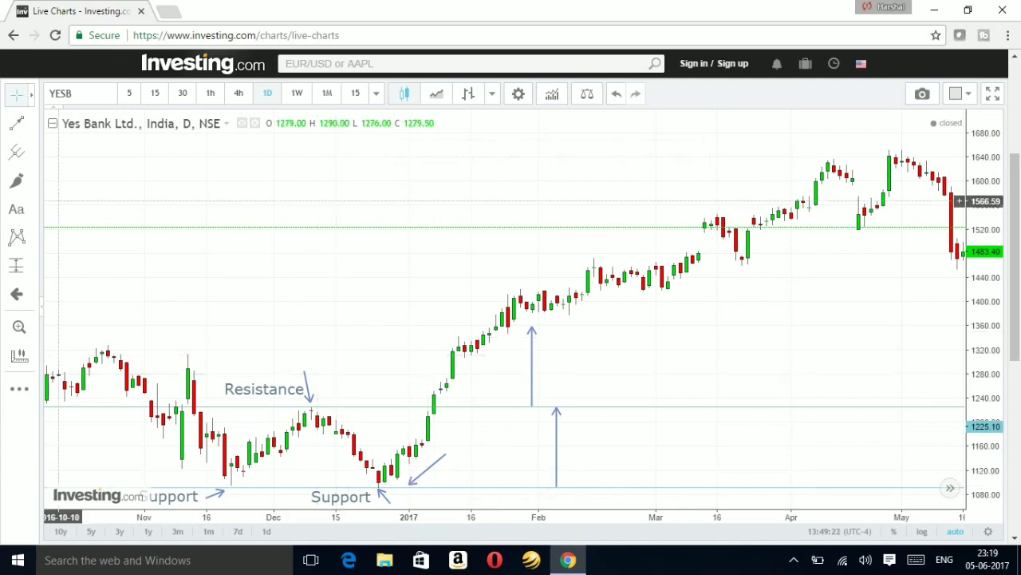
# Add the text label "Entry" beside the diagonal arrow and move the arrow's tip to about 1096 on December 29, 2016
pyautogui.click(16, 208)
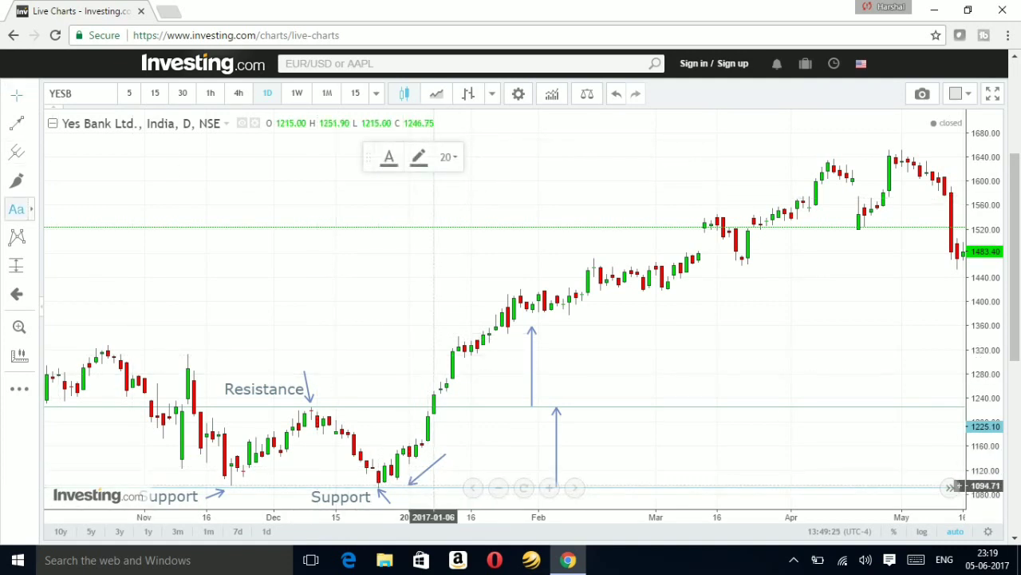
pyautogui.click(434, 485)
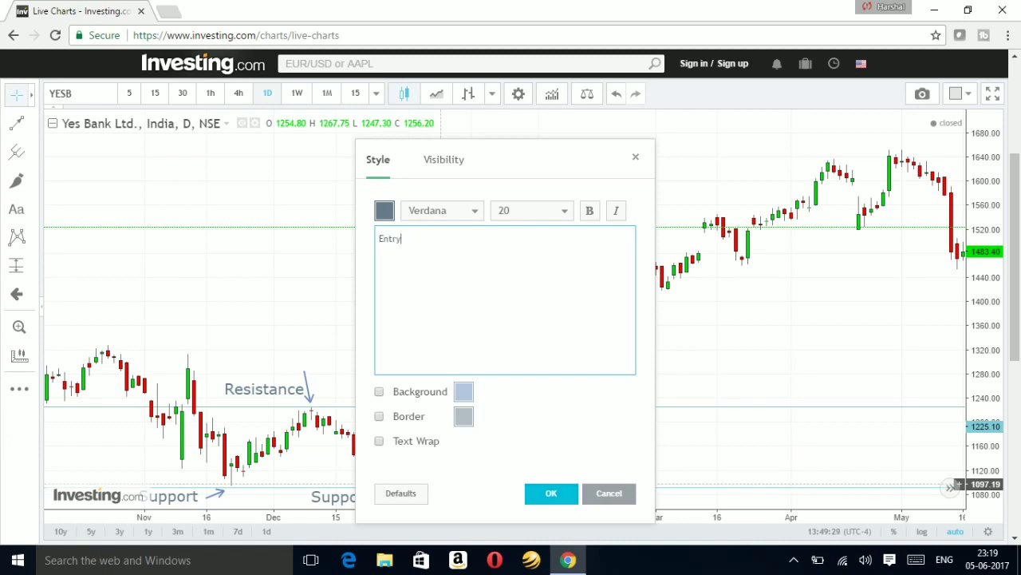
pyautogui.click(551, 492)
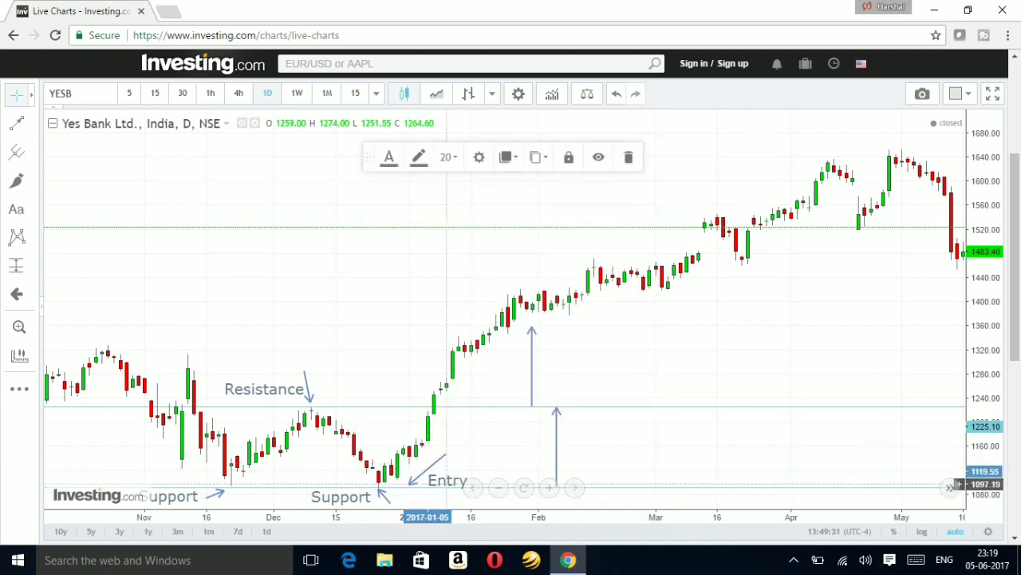
pyautogui.click(409, 481)
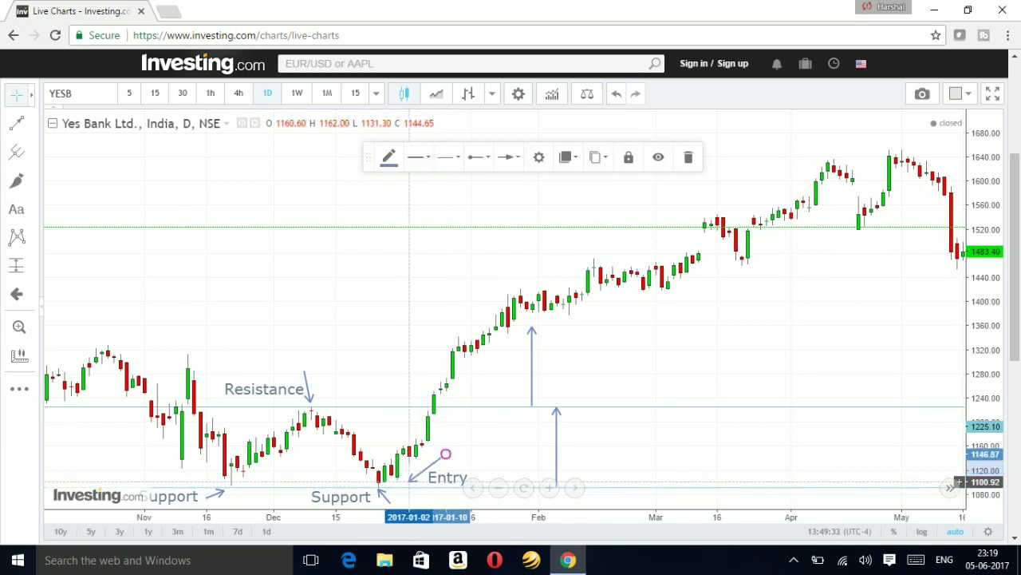
pyautogui.moveTo(403, 482); pyautogui.dragTo(398, 484)
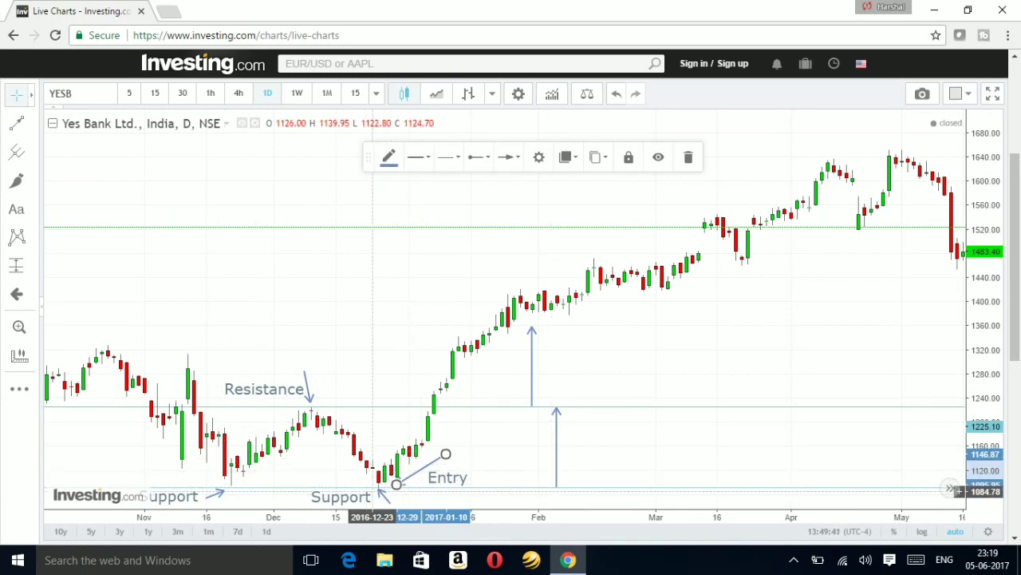
# Draw a horizontal line at about 1081, just below the support line
pyautogui.moveTo(630, 239)
pyautogui.mouseDown()
pyautogui.moveTo(649, 204)
pyautogui.moveTo(610, 267)
pyautogui.moveTo(556, 261)
pyautogui.mouseUp()
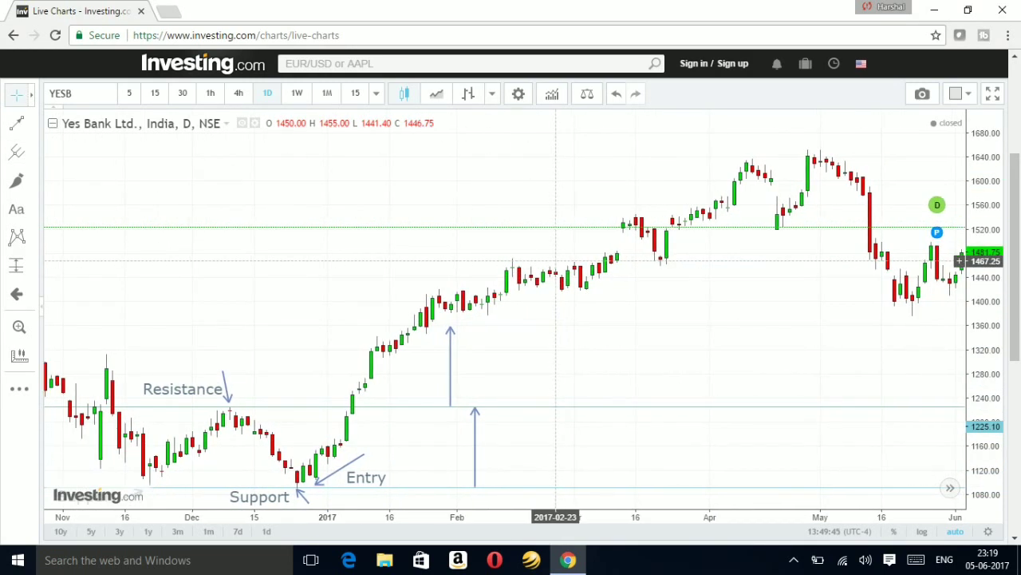
pyautogui.click(30, 123)
pyautogui.click(87, 139)
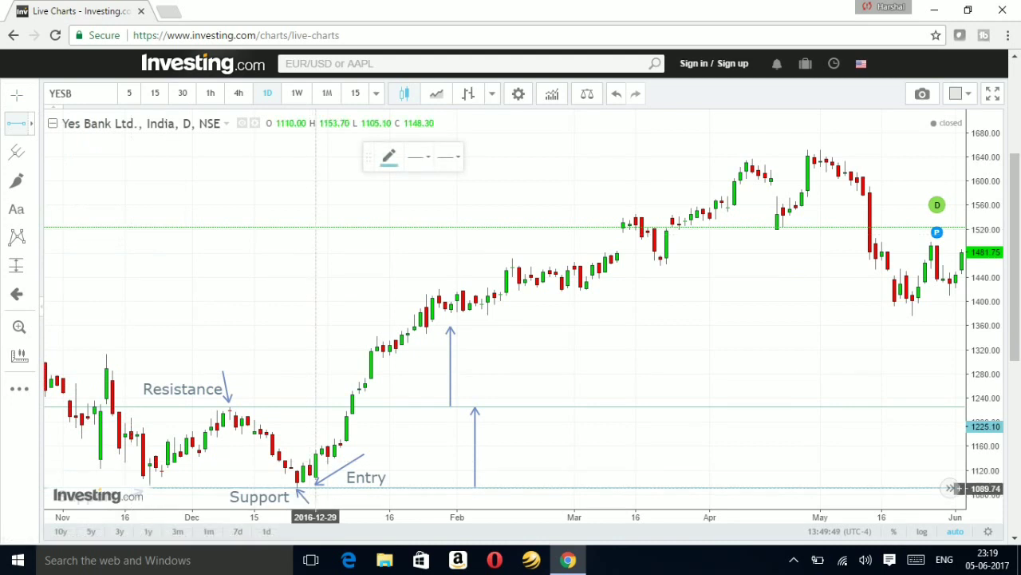
pyautogui.click(316, 487)
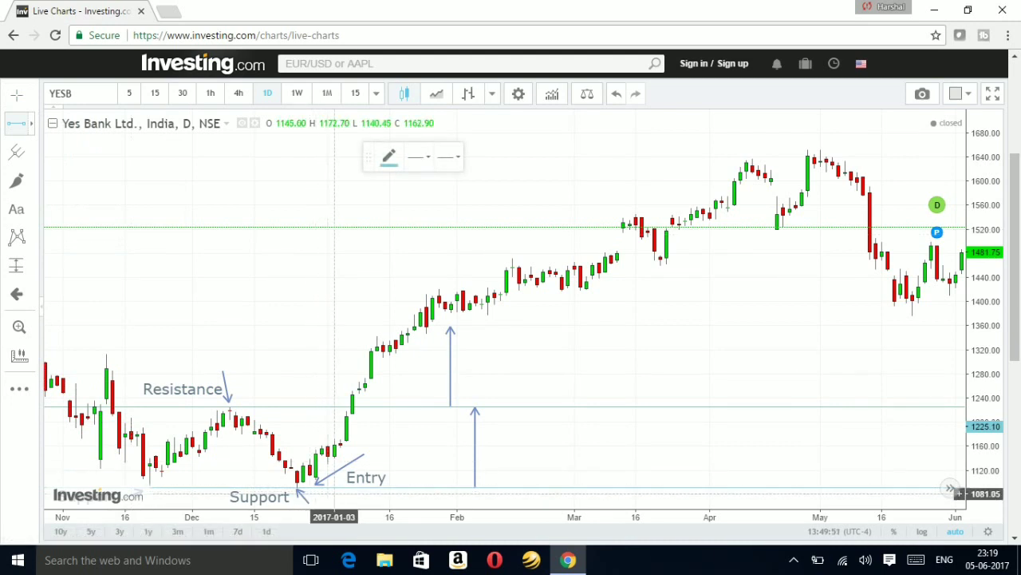
pyautogui.click(333, 493)
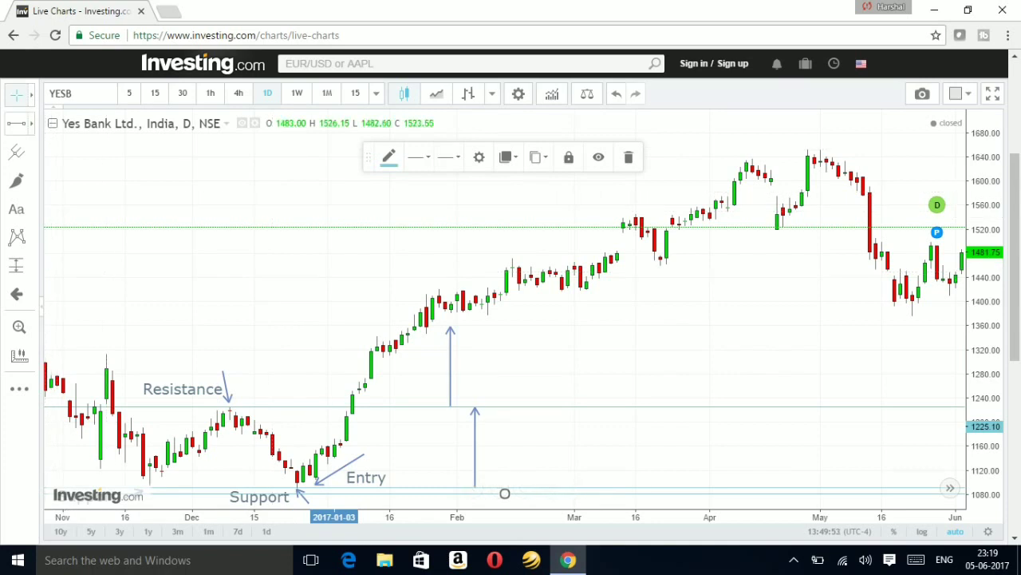
# Add the text label "Stop Loss" just below the lowest horizontal line, around mid-January 2017
pyautogui.click(16, 209)
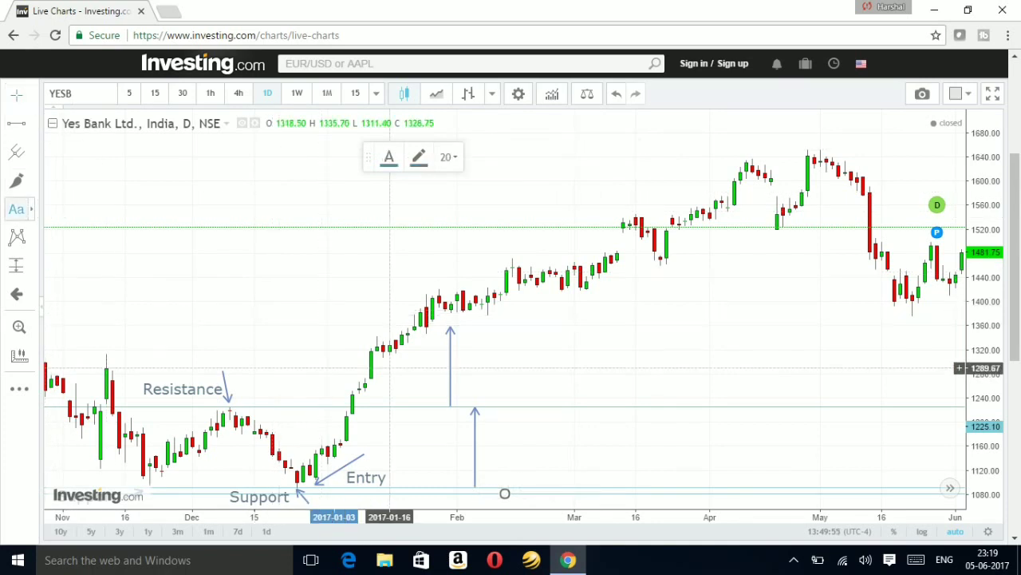
pyautogui.click(402, 502)
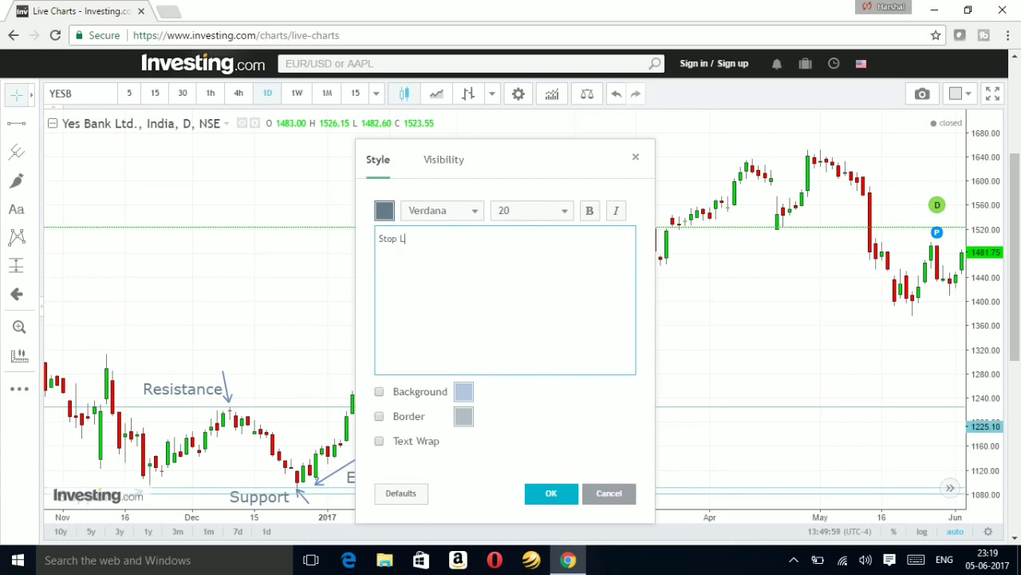
pyautogui.click(559, 492)
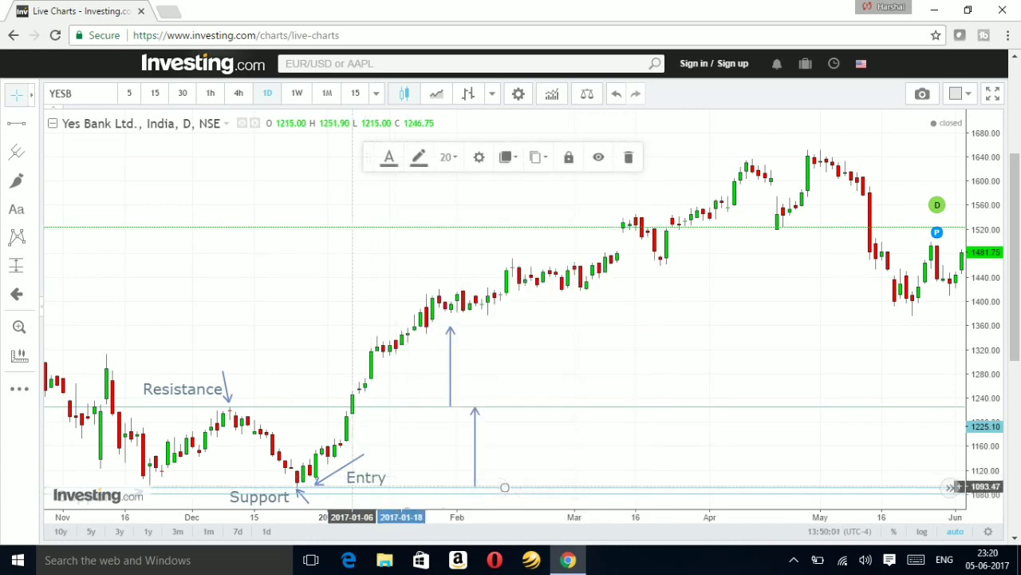
pyautogui.moveTo(569, 353); pyautogui.dragTo(629, 283)
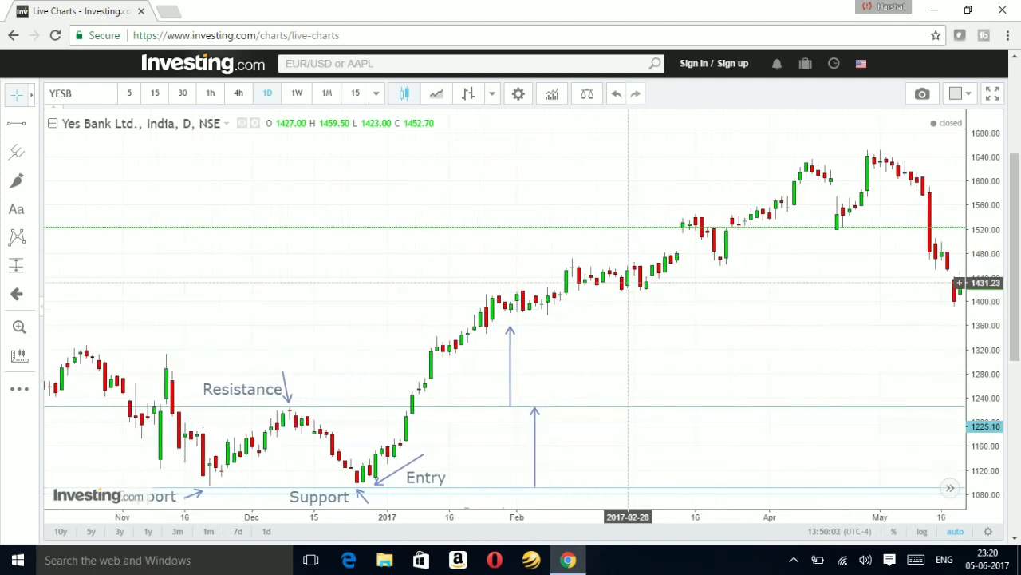
pyautogui.moveTo(468, 505); pyautogui.dragTo(436, 495)
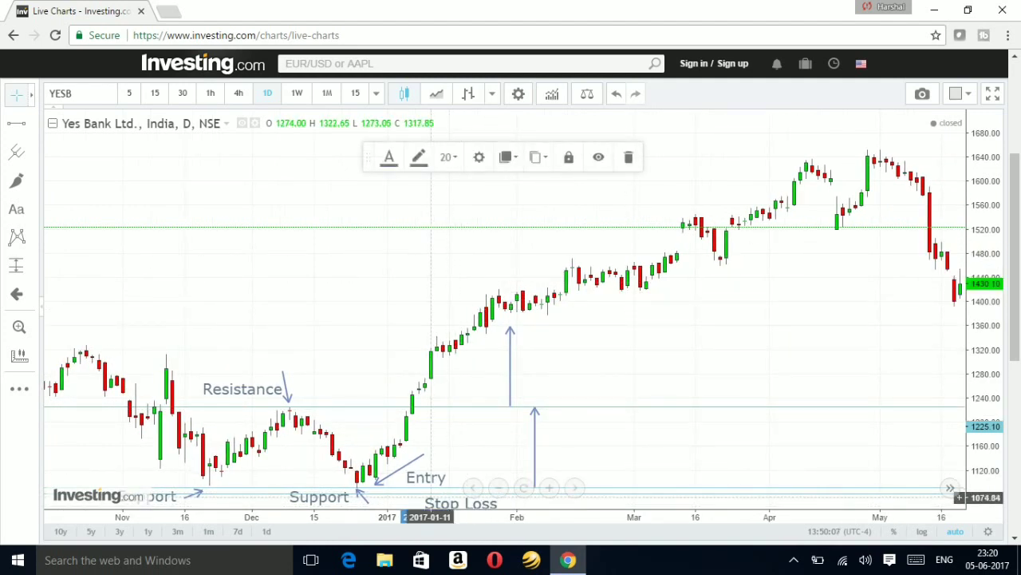
pyautogui.click(653, 423)
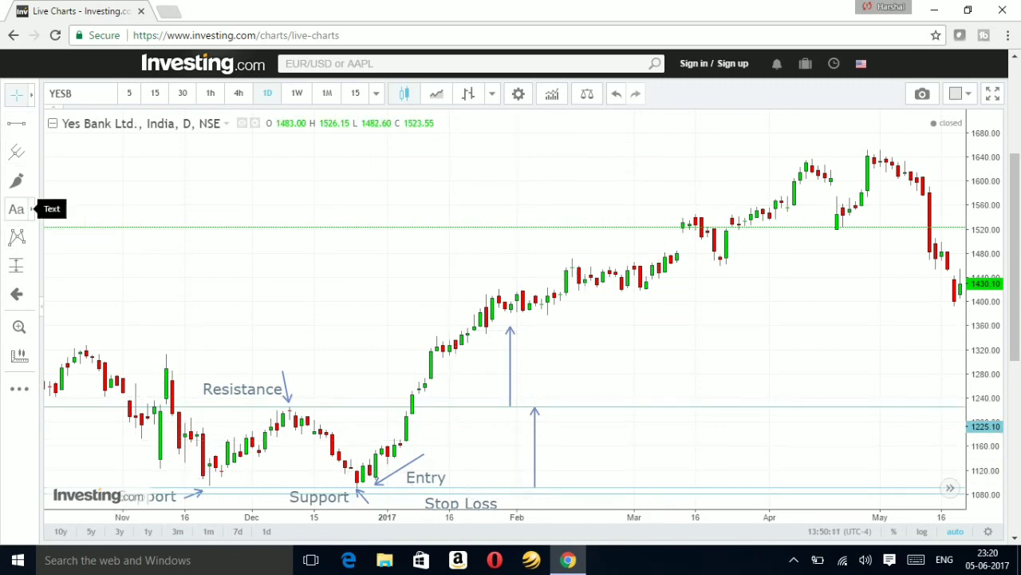
# Add the text label "Target" beside the upper vertical arrow's tip and draw a horizontal line through the tip at about 1359
pyautogui.click(16, 208)
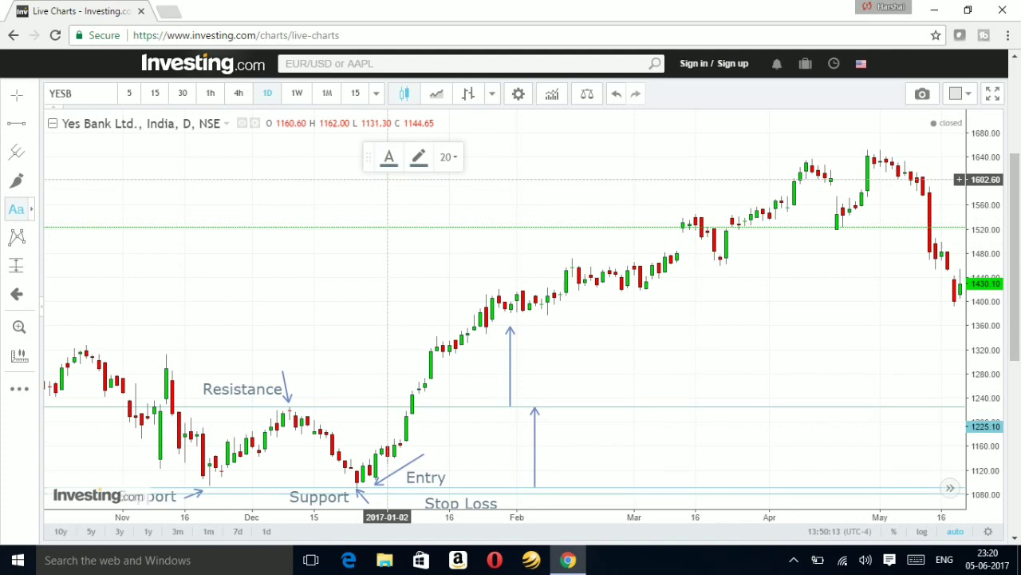
pyautogui.click(552, 323)
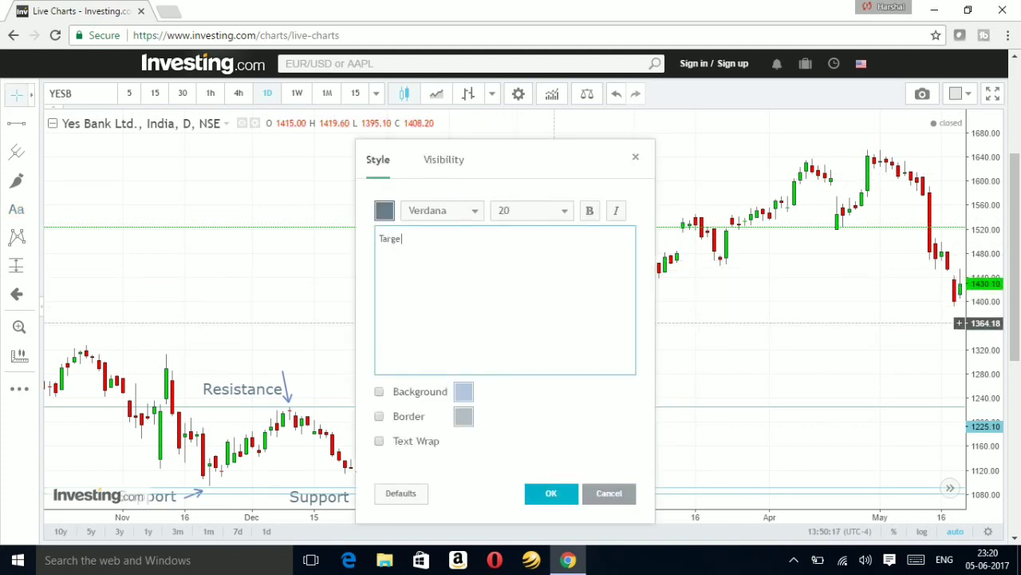
pyautogui.click(551, 492)
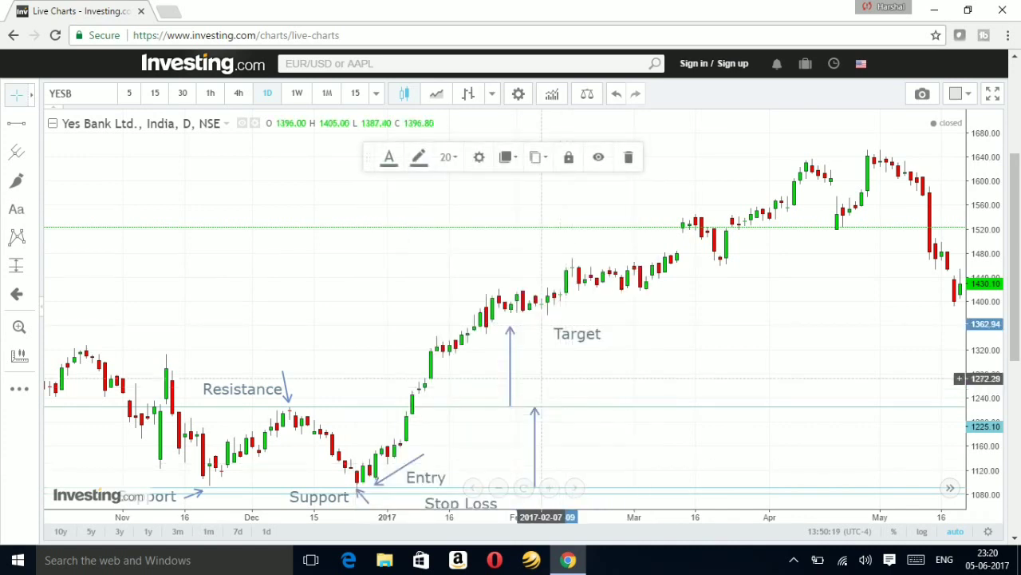
pyautogui.moveTo(547, 322); pyautogui.dragTo(548, 320)
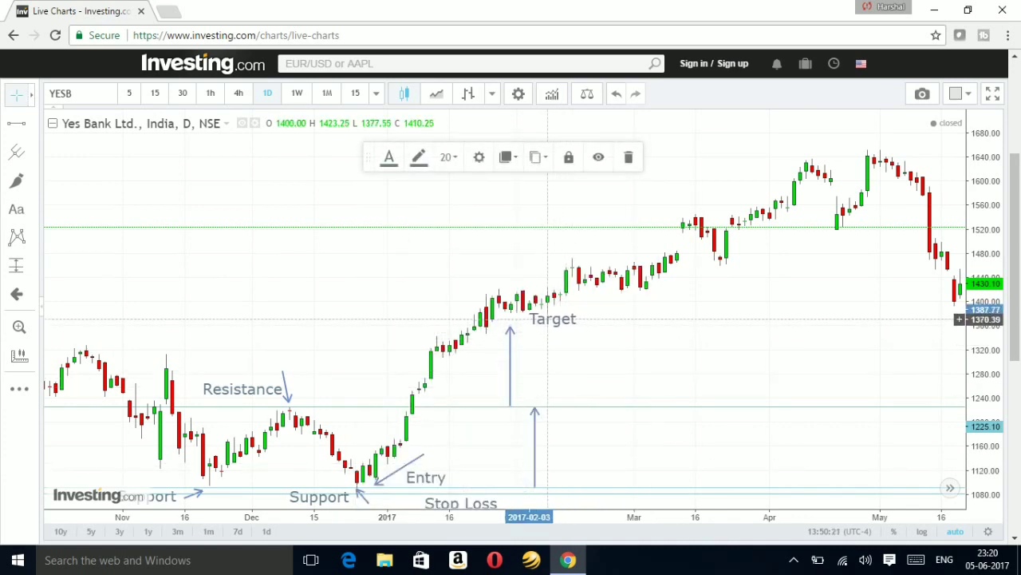
pyautogui.click(16, 124)
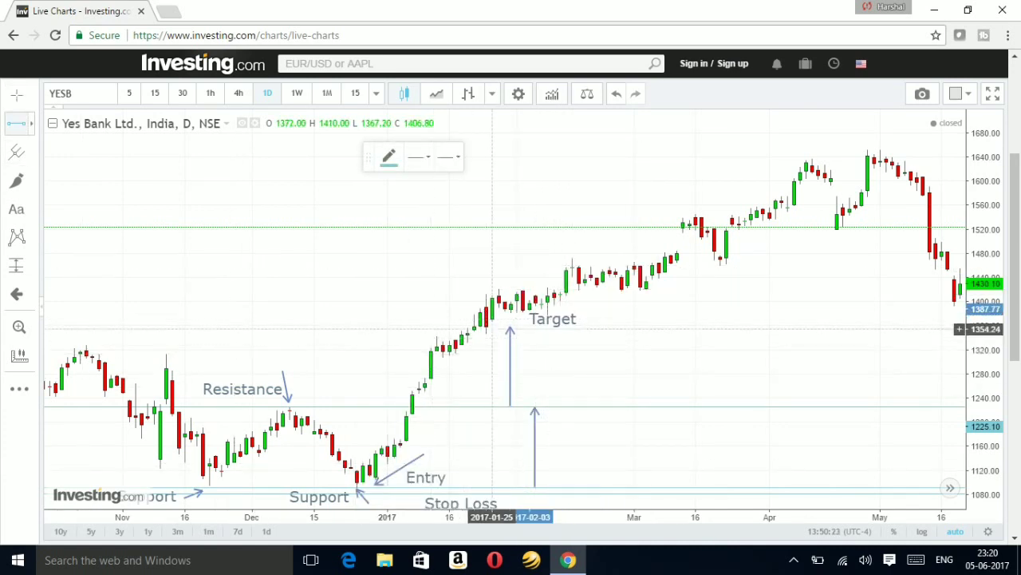
pyautogui.click(504, 325)
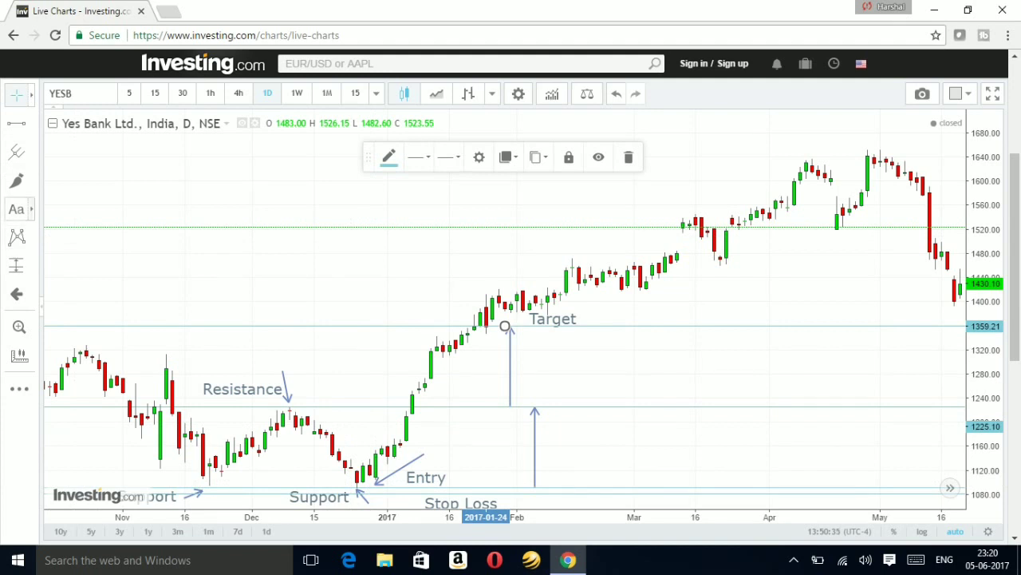
# Add the text label "Target" just below the resistance line, around January 11, 2017
pyautogui.click(16, 209)
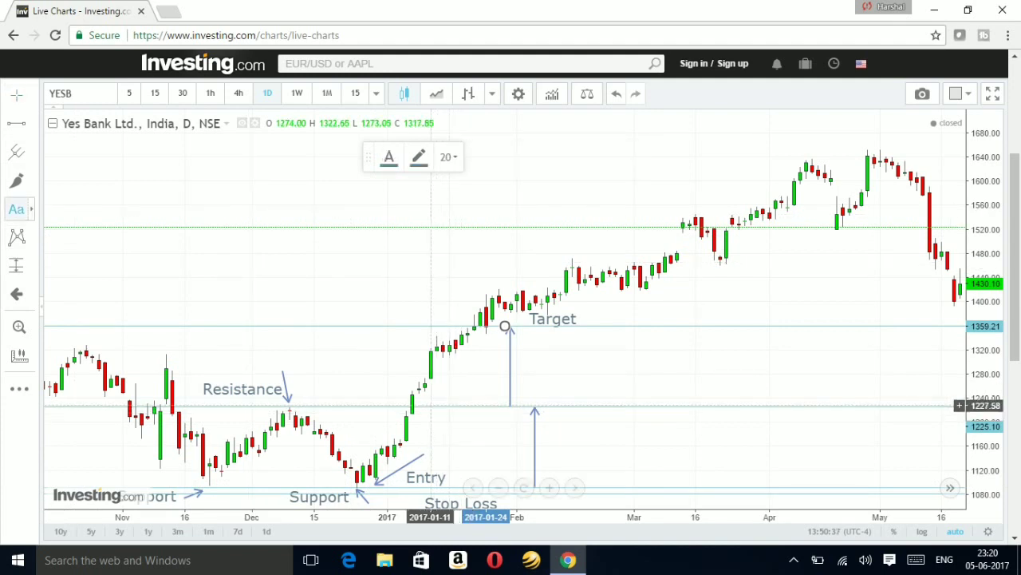
pyautogui.click(431, 405)
pyautogui.click(548, 493)
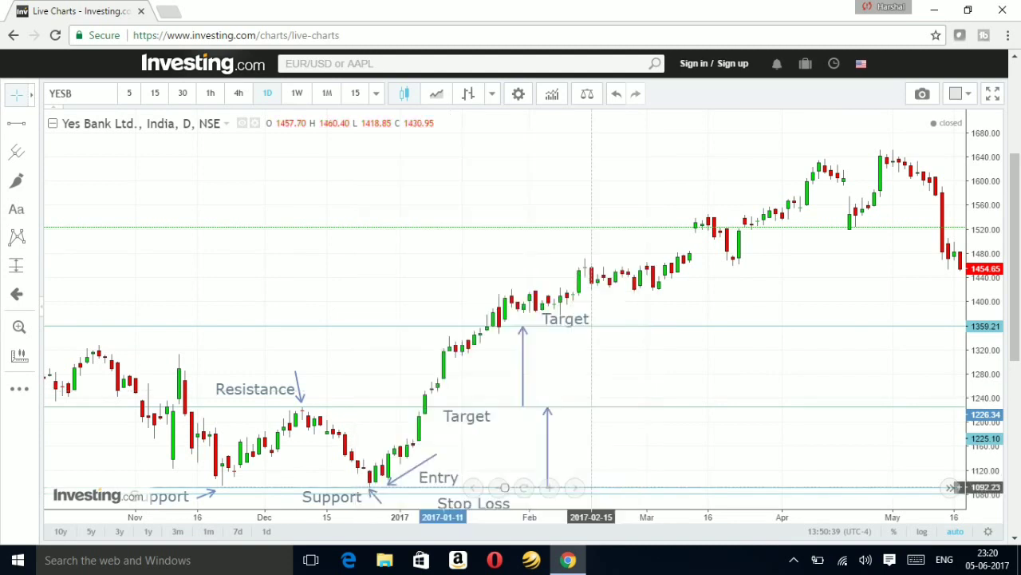
# Draw an arrow pointing at the breakout above the resistance line, at about 1229 on January 9, 2017, with its tail up near mid-January
pyautogui.click(32, 123)
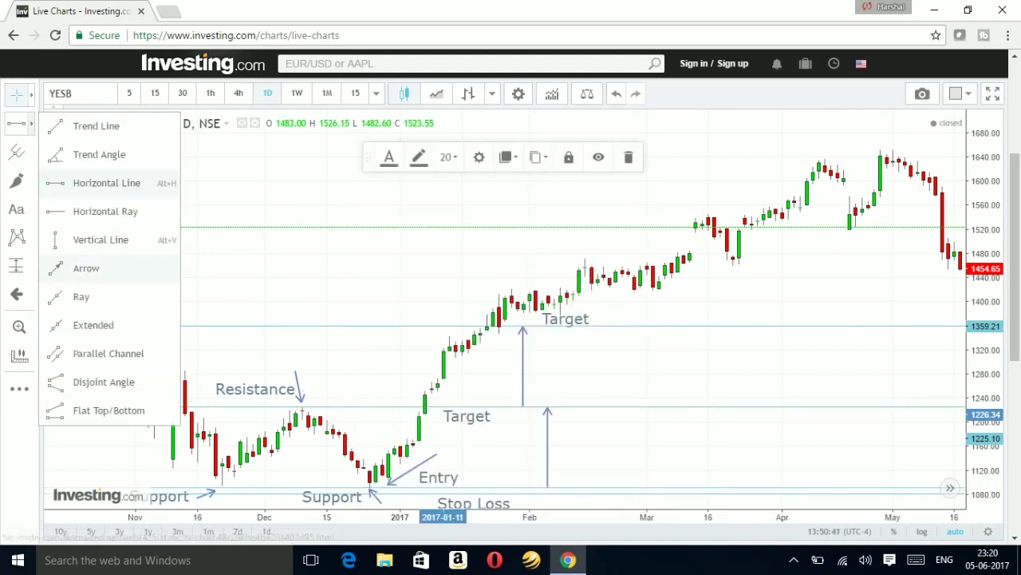
pyautogui.click(84, 268)
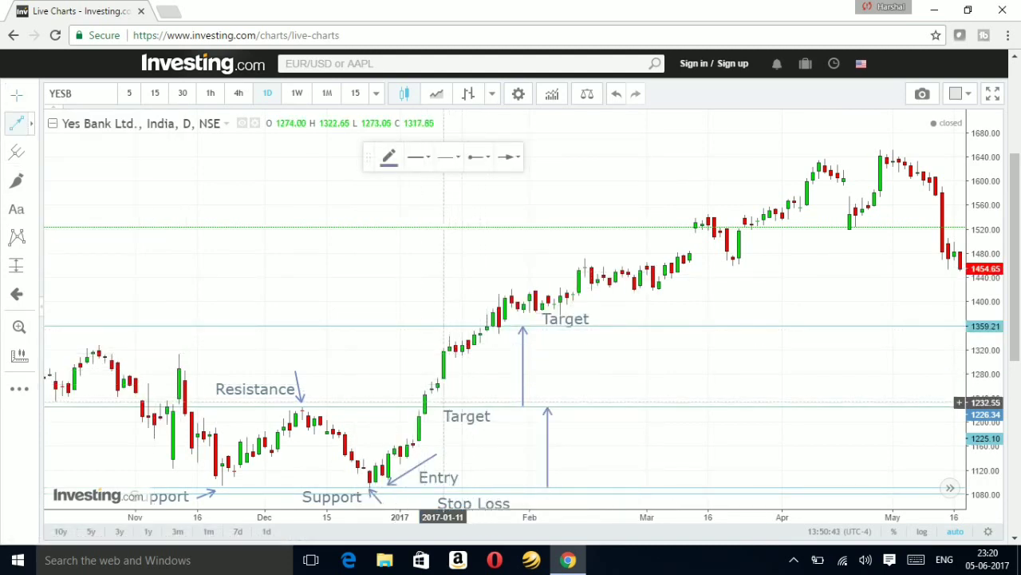
pyautogui.click(444, 402)
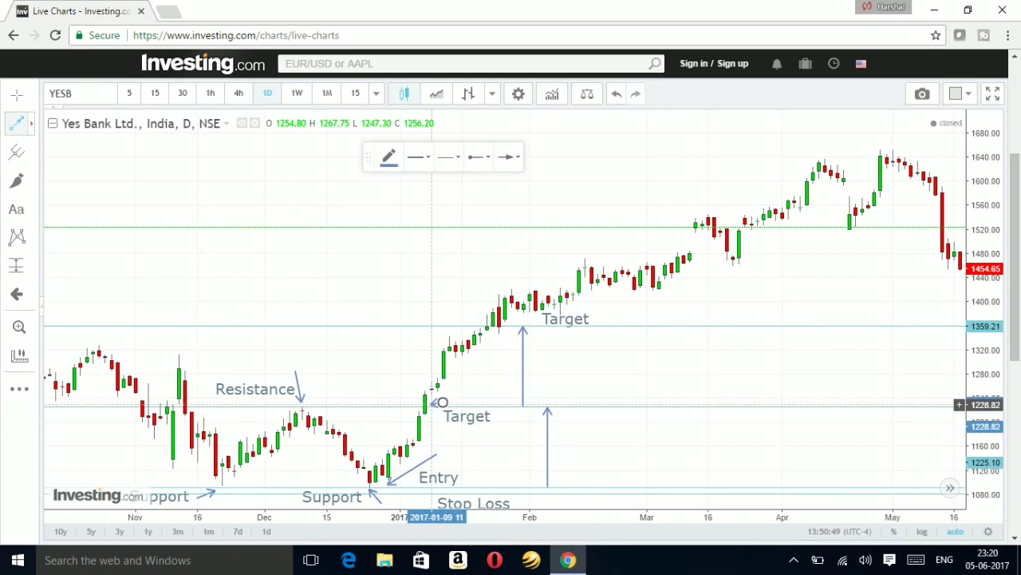
pyautogui.click(429, 404)
pyautogui.moveTo(444, 403); pyautogui.dragTo(467, 393)
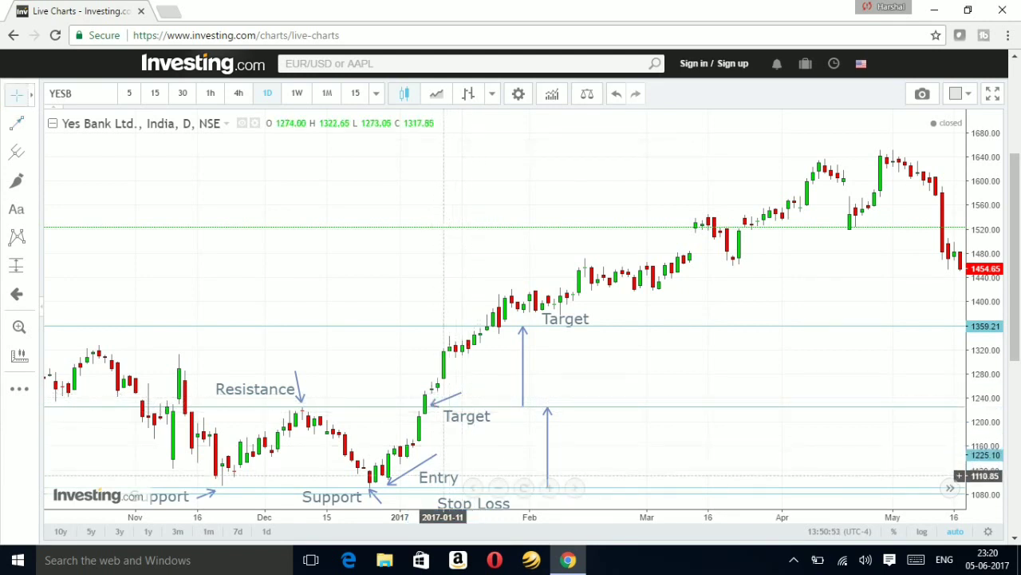
# Add the text label "Entry" beside the breakout arrow's tail and move the arrow's tip to about 1231 on January 9, 2017
pyautogui.click(444, 476)
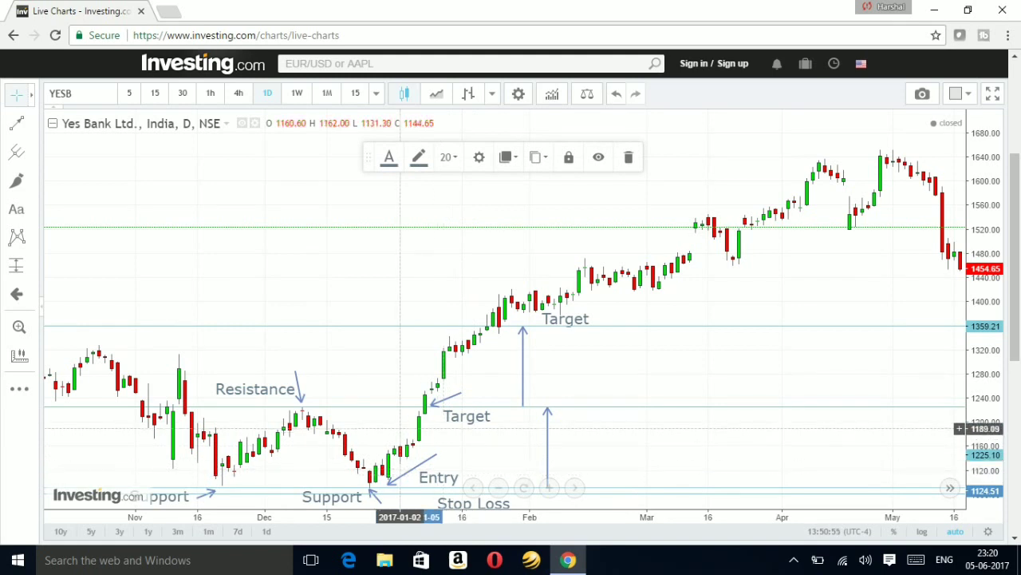
pyautogui.click(471, 395)
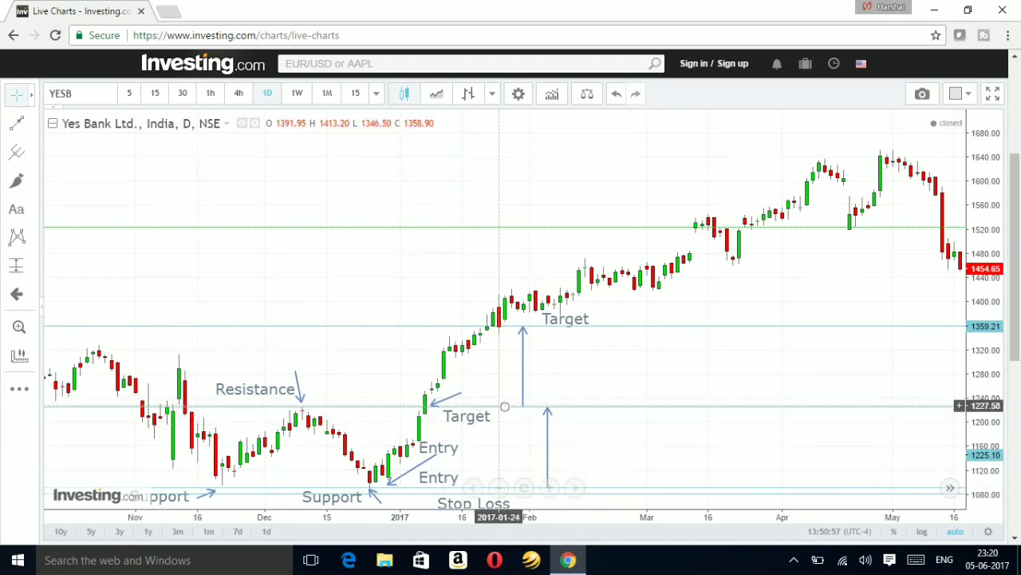
pyautogui.moveTo(438, 447); pyautogui.dragTo(482, 397)
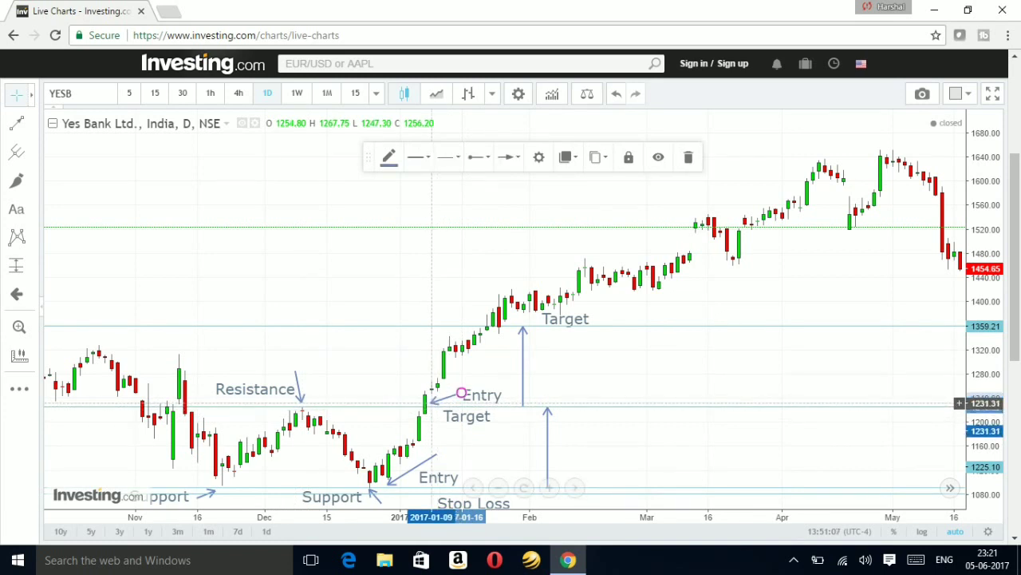
pyautogui.click(455, 428)
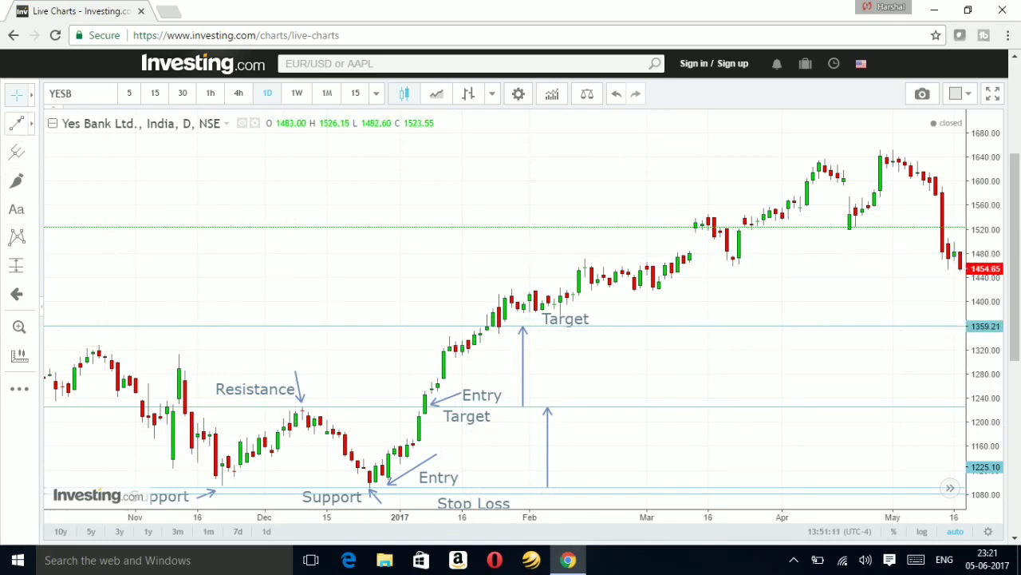
# Draw a horizontal line at about 1215, just below the resistance line, and add the text label "Stop Loss" beneath it around February 7, 2017
pyautogui.click(30, 122)
pyautogui.click(88, 266)
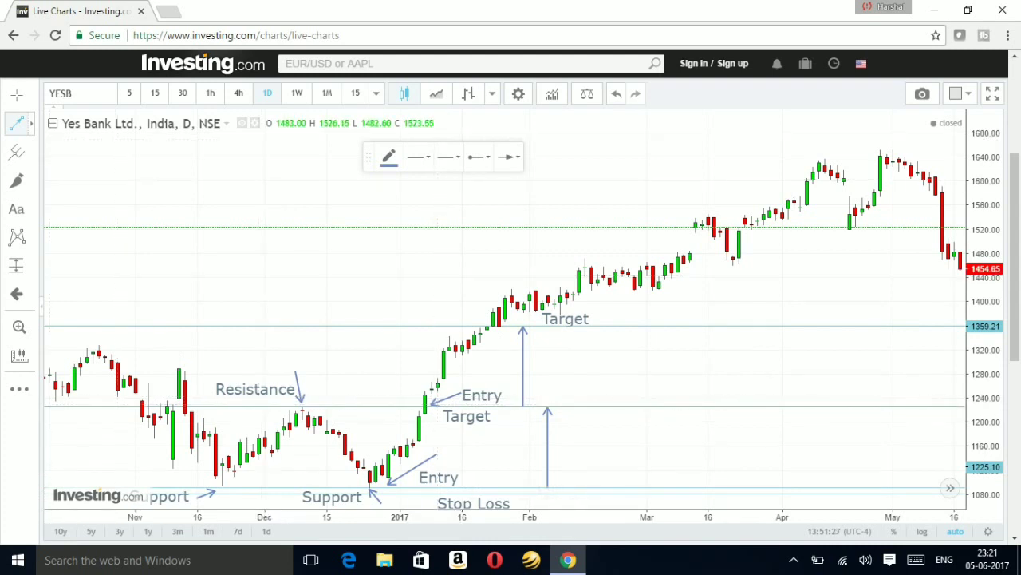
pyautogui.click(32, 123)
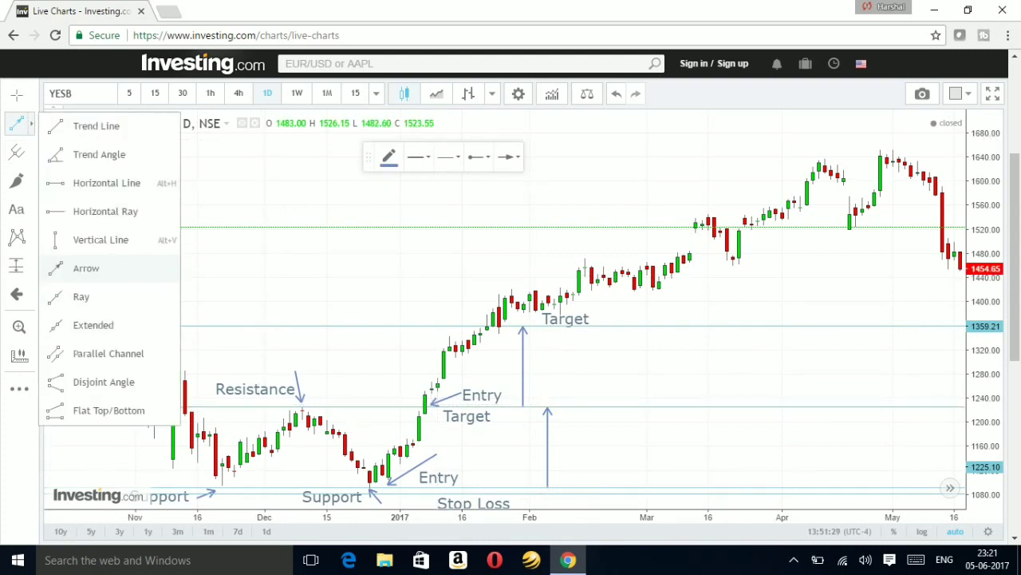
pyautogui.click(107, 182)
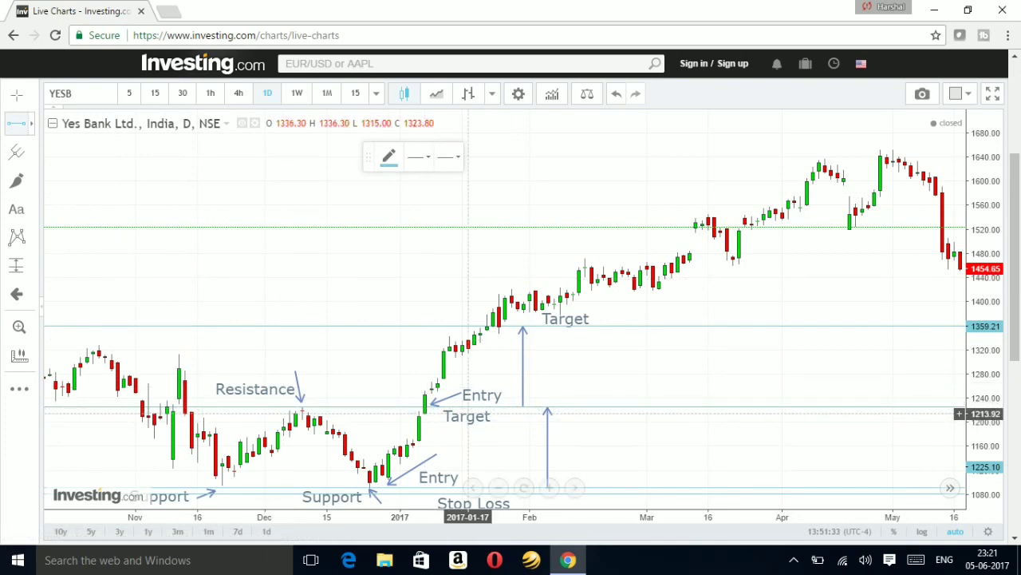
pyautogui.click(959, 412)
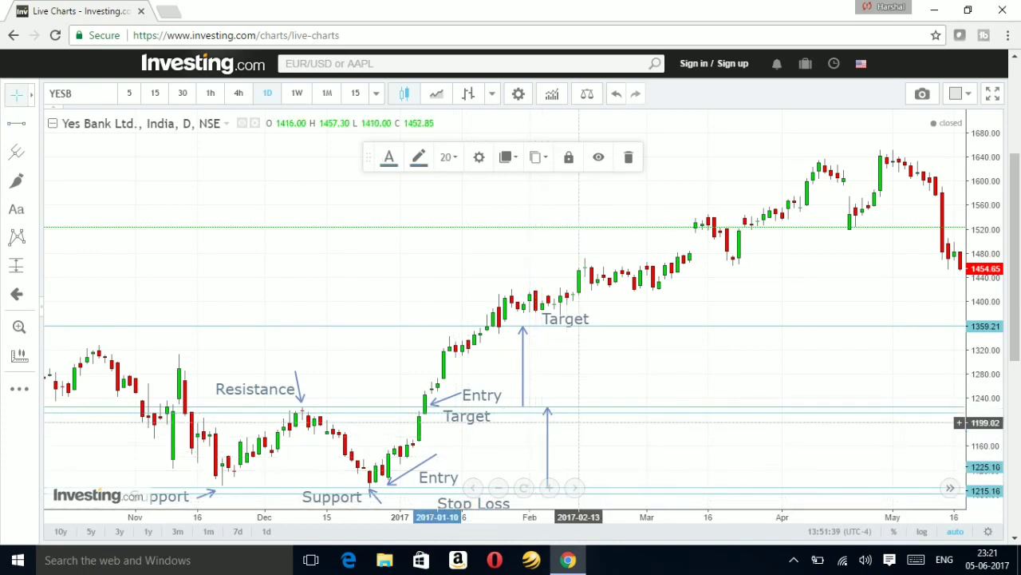
pyautogui.click(579, 422)
pyautogui.moveTo(481, 474); pyautogui.dragTo(592, 423)
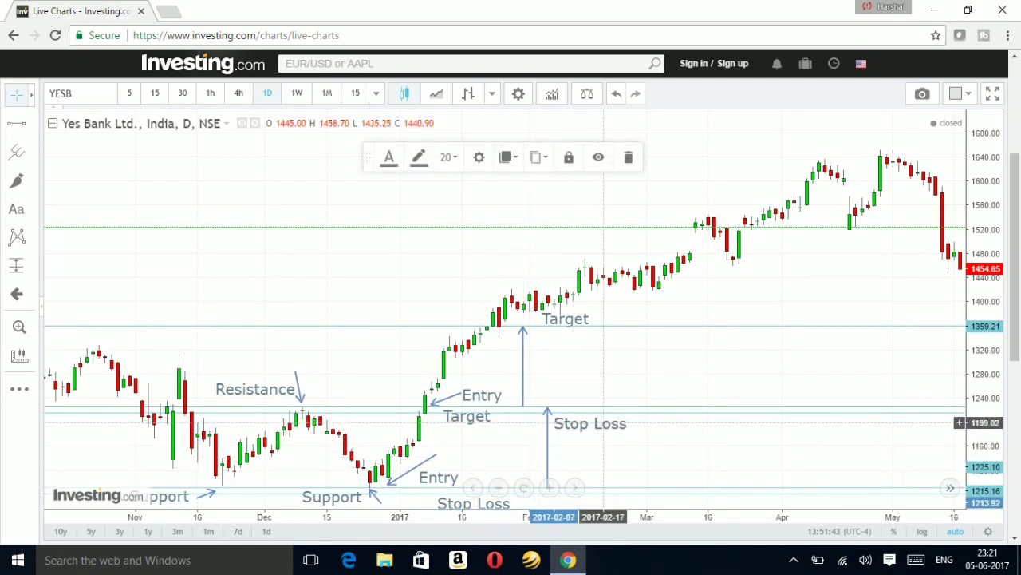
pyautogui.moveTo(201, 311); pyautogui.dragTo(271, 286)
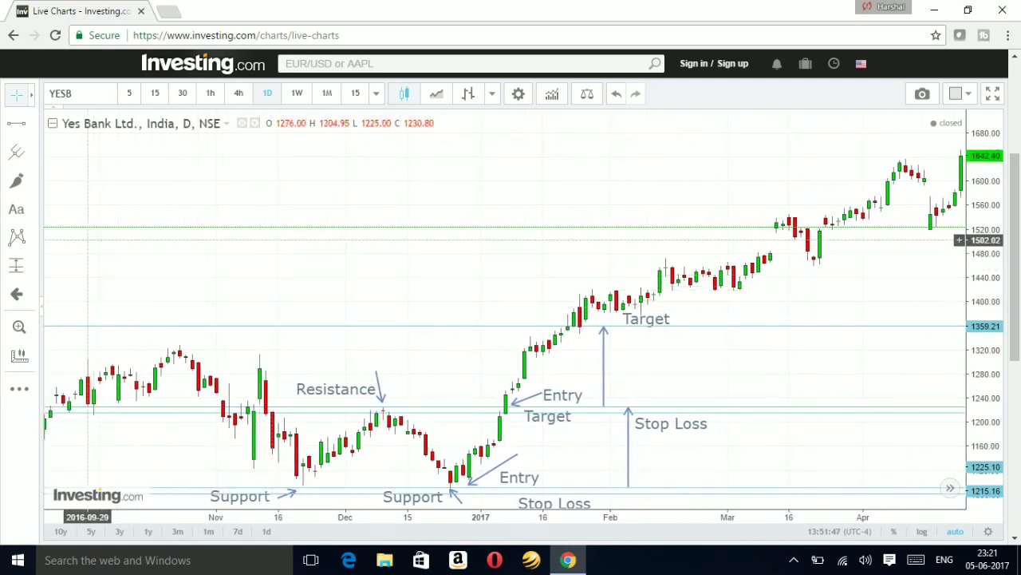
pyautogui.moveTo(206, 268); pyautogui.dragTo(361, 274)
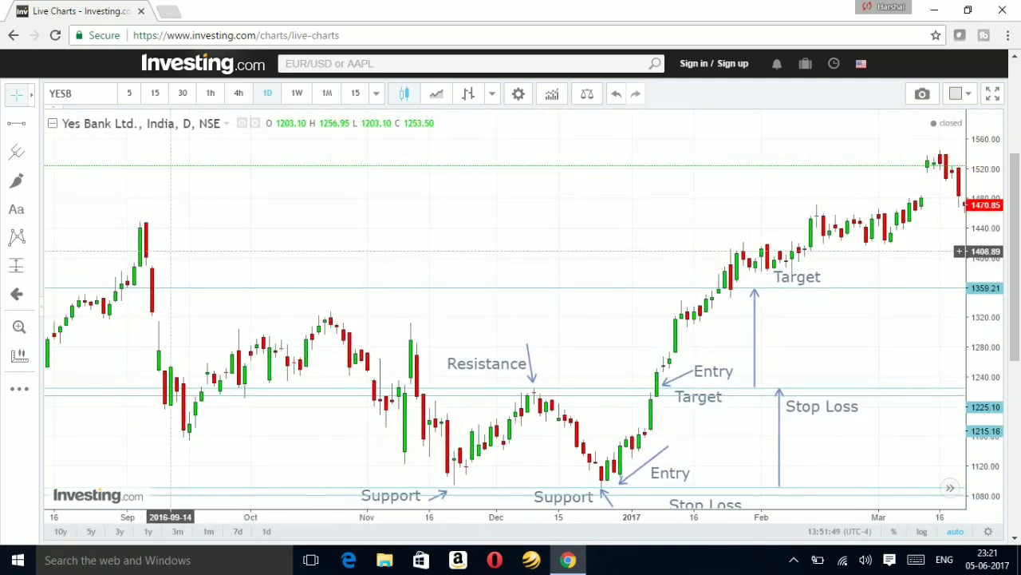
pyautogui.moveTo(551, 253); pyautogui.dragTo(429, 267)
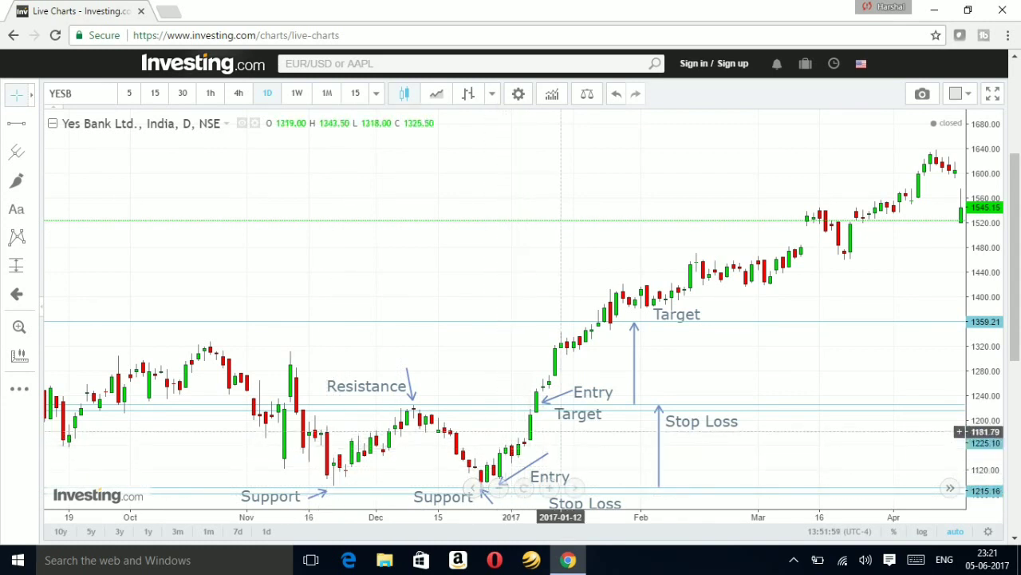
pyautogui.moveTo(506, 470); pyautogui.dragTo(455, 490)
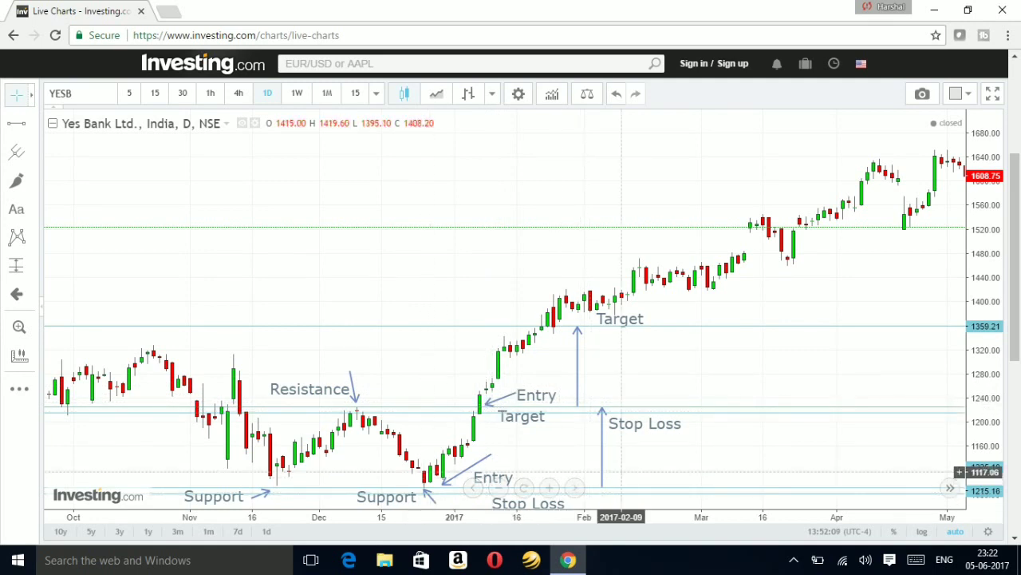
pyautogui.moveTo(672, 463); pyautogui.dragTo(586, 448)
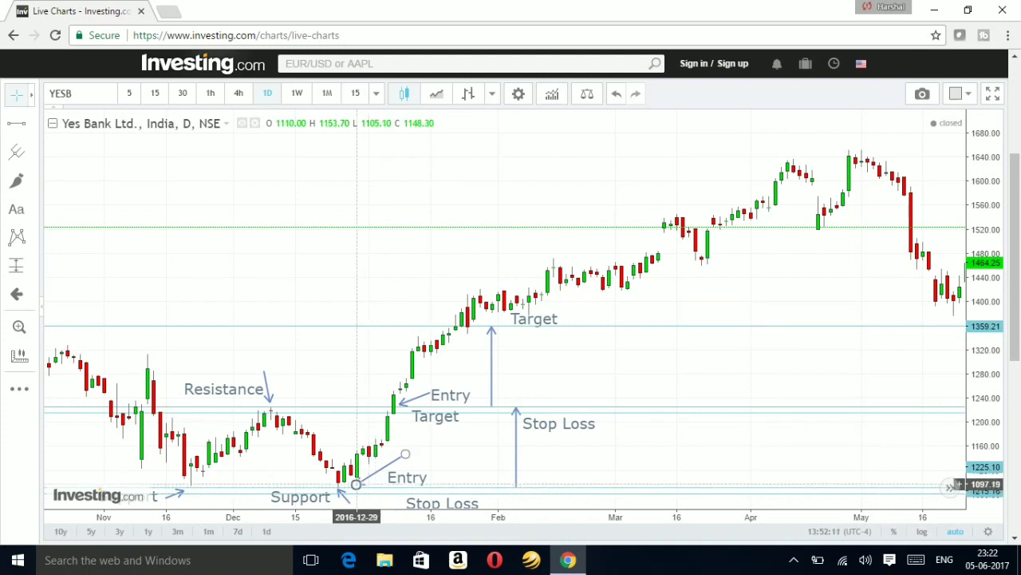